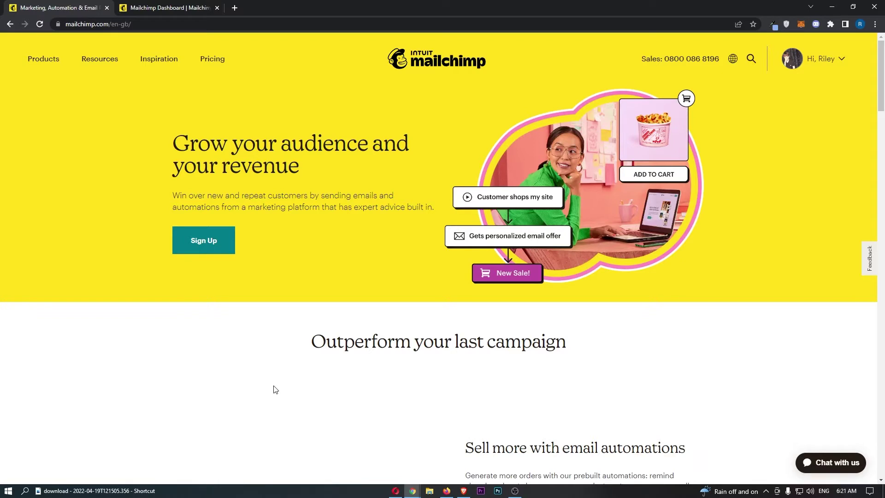
Step: Highlight the 'Grow your audience and your revenue' heading and the start of the intro paragraph
left_click_drag(172, 136, 414, 158)
left_click_drag(173, 195, 401, 207)
left_click(420, 216)
scroll(427, 220, "down", 5)
scroll(540, 256, "down", 1)
scroll(507, 239, "up", 1)
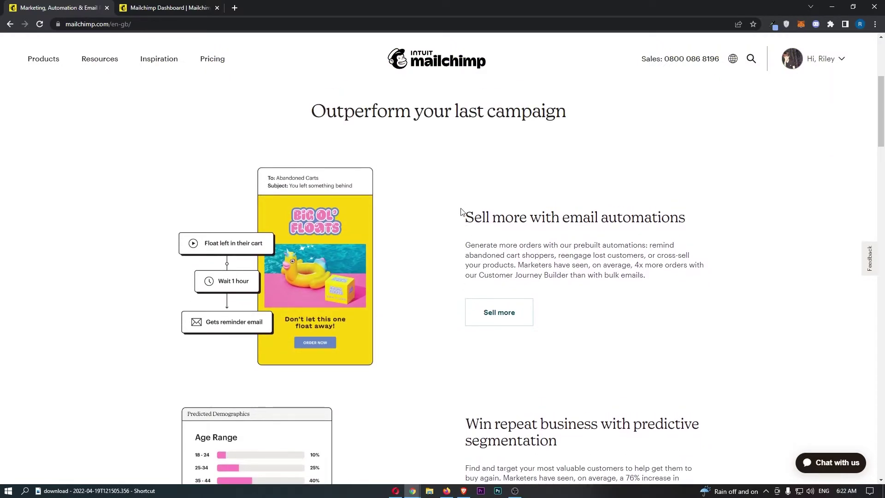
scroll(696, 227, "down", 3)
scroll(484, 270, "up", 2)
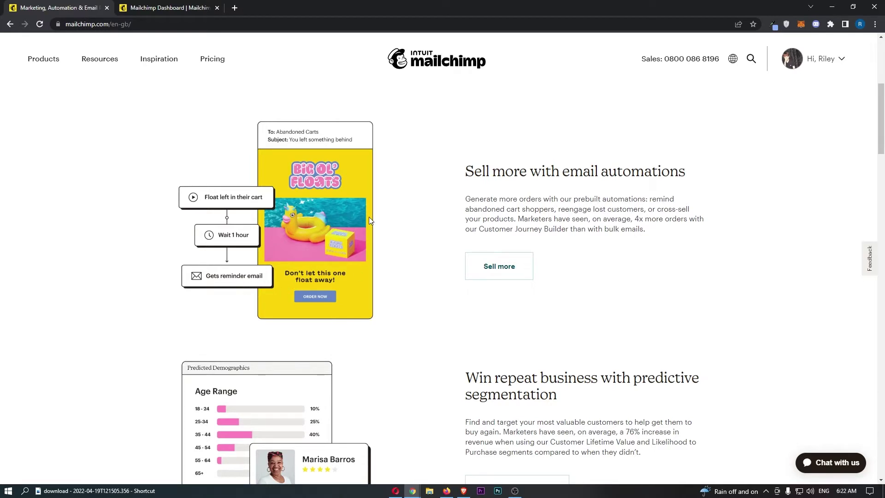
Step: Highlight the segmentation paragraph and the sentence starting with 'Marketers' while reading further
scroll(369, 217, "down", 3)
left_click_drag(466, 239, 687, 240)
left_click(621, 262)
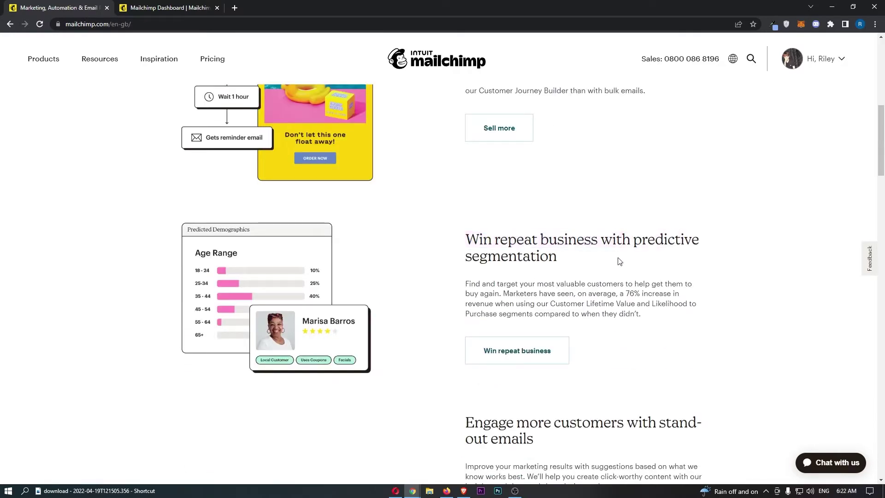
left_click_drag(466, 283, 611, 292)
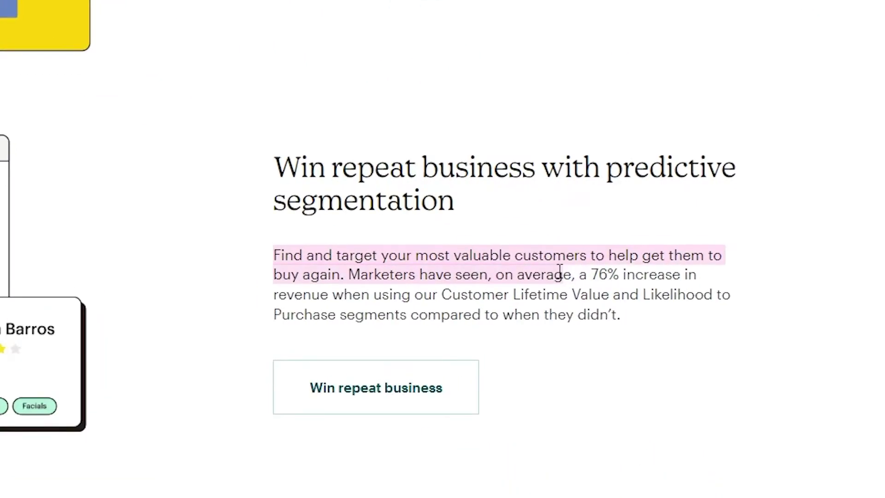
left_click(400, 270)
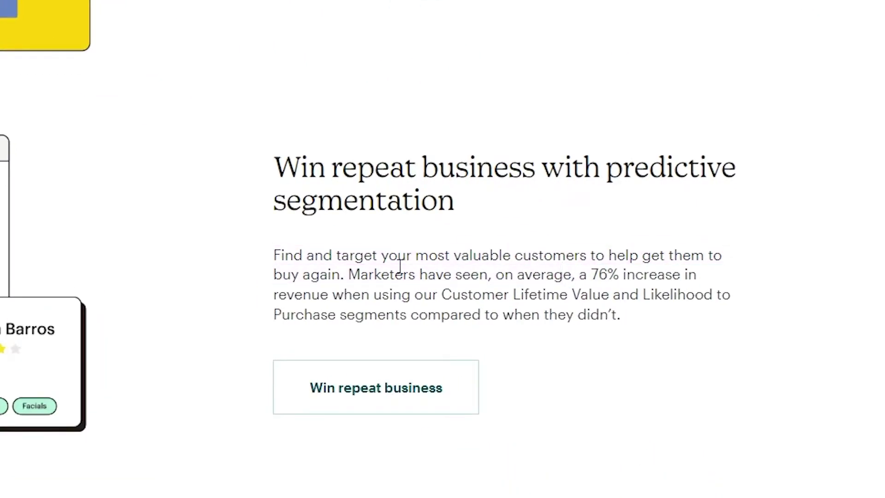
left_click_drag(353, 270, 658, 322)
left_click(659, 323)
scroll(659, 323, "down", 5)
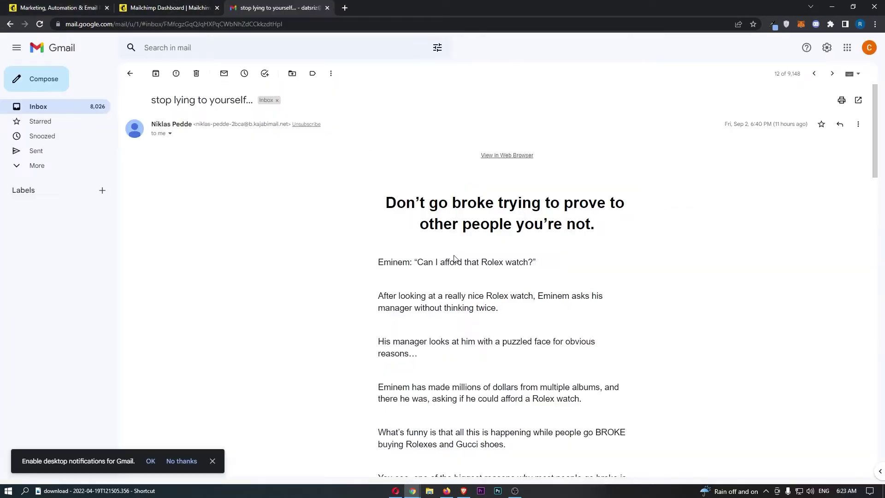
scroll(456, 259, "down", 4)
scroll(455, 259, "down", 20)
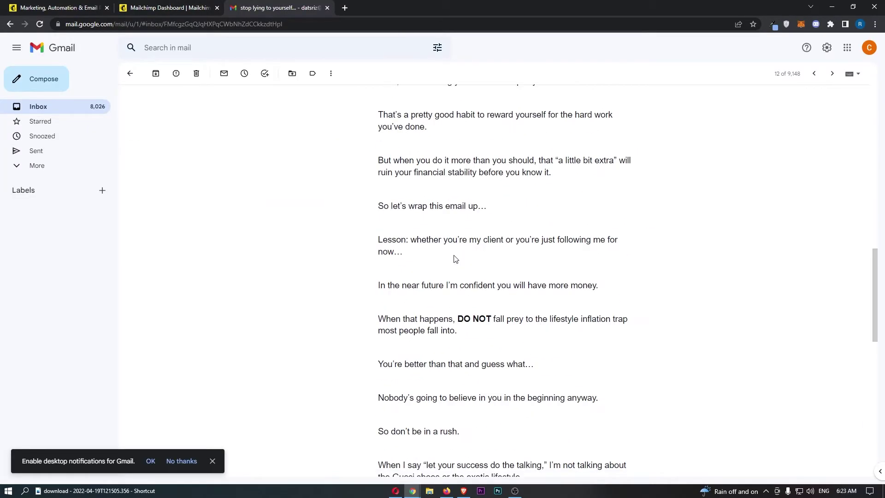
scroll(456, 259, "up", 14)
scroll(456, 260, "up", 10)
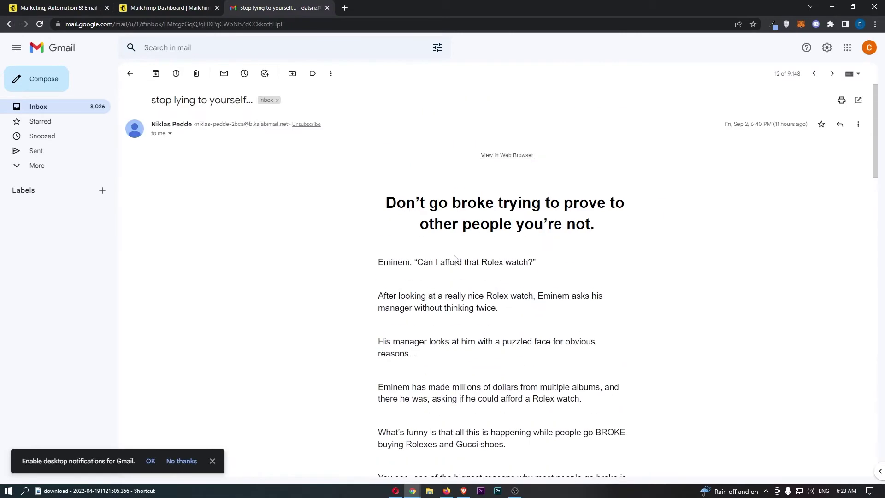
Step: Return to the inbox, read the Welcome to Salesforce email, then close Gmail
key("alt+Left")
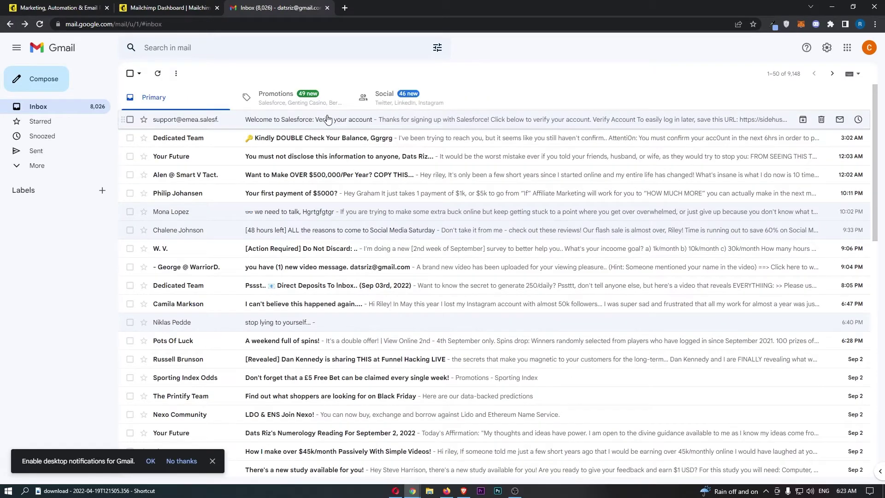
left_click(328, 119)
scroll(366, 148, "down", 1)
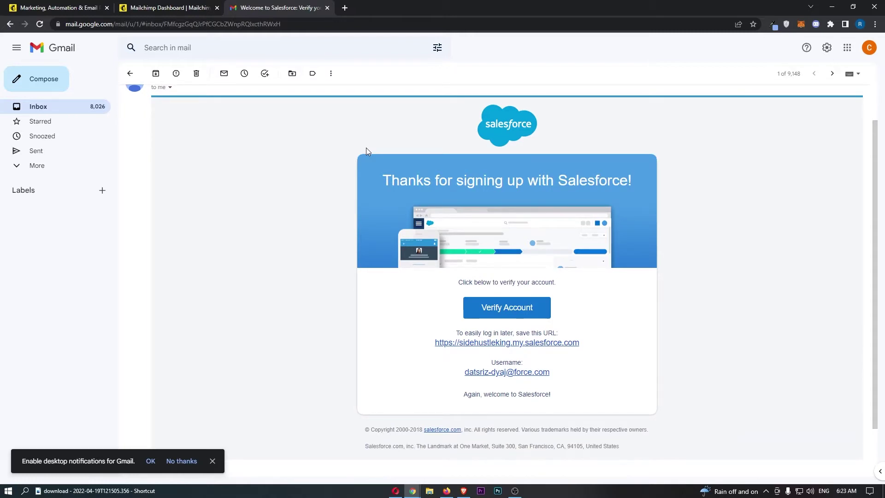
left_click(327, 8)
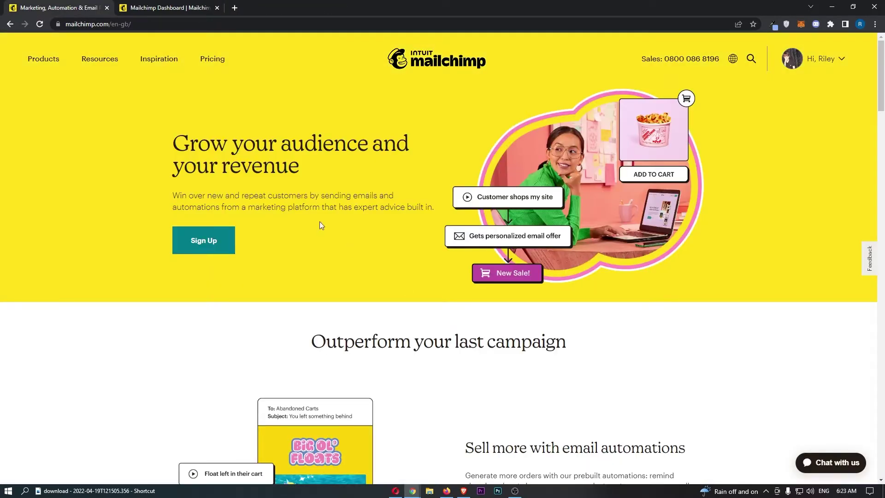
Step: Open Mailchimp's Pricing page from the top navigation bar
left_click(214, 58)
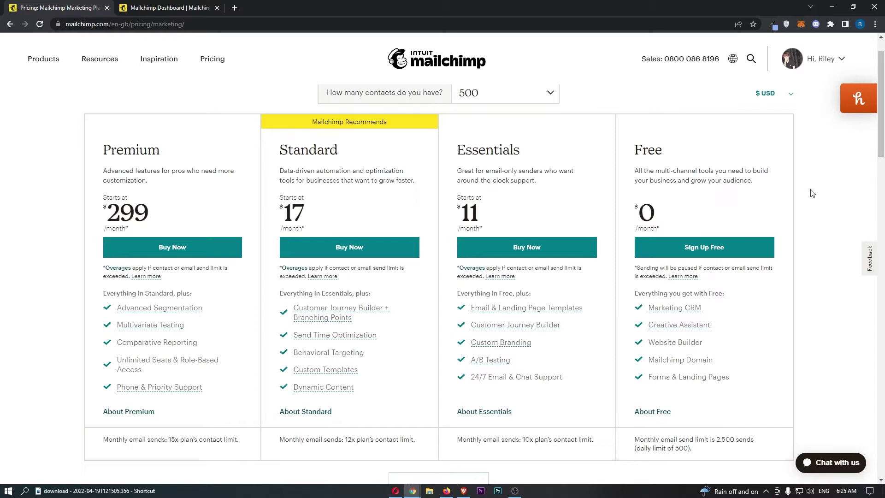
Step: Select the Essentials price 11 and the Standard price 17 on the pricing page
scroll(812, 193, "up", 1)
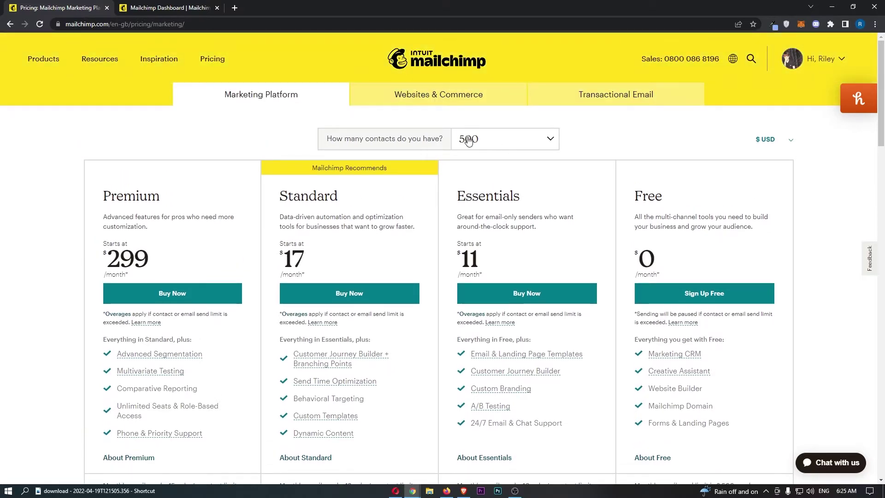
scroll(608, 244, "down", 1)
left_click_drag(455, 149, 517, 172)
double_click(465, 213)
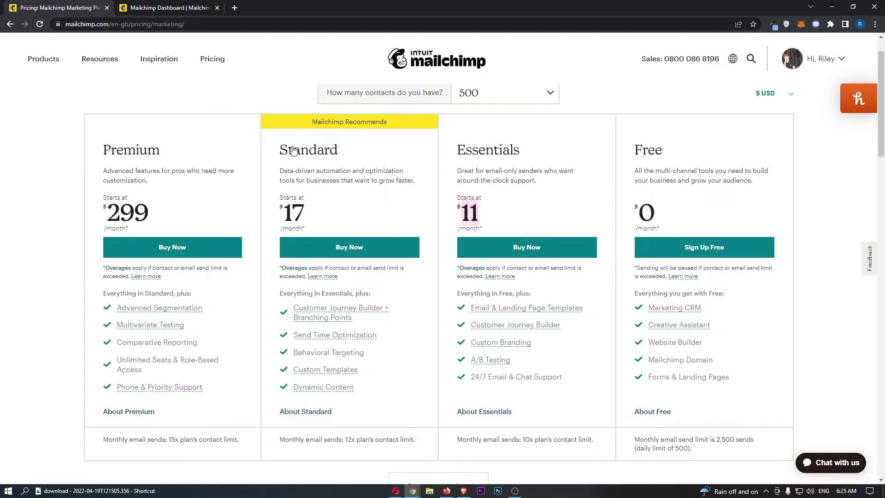
double_click(290, 213)
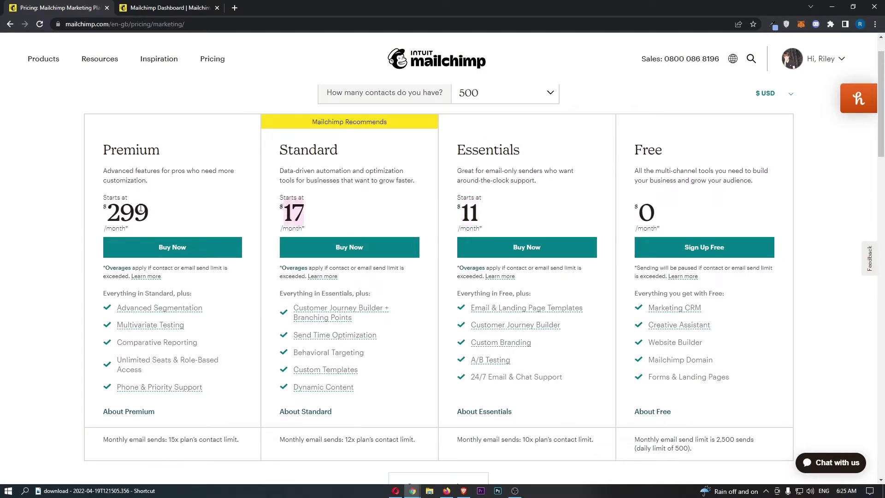
Step: Try contact counts of 1,500, 2,500, 5,000, 10,000 and 20,000
left_click(489, 94)
left_click(488, 123)
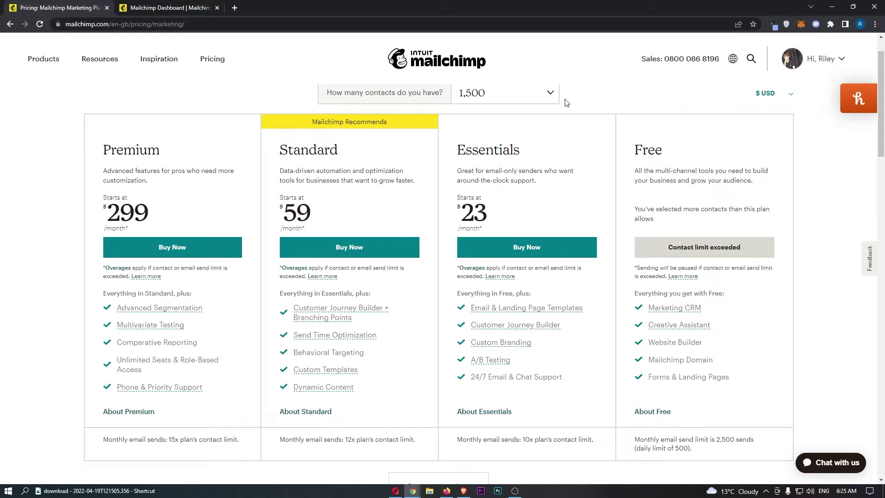
left_click(549, 95)
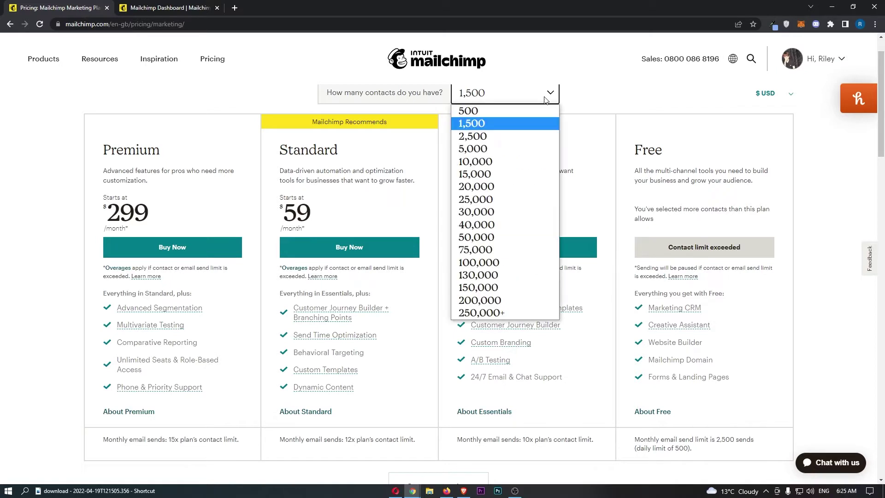
left_click(516, 134)
left_click(515, 94)
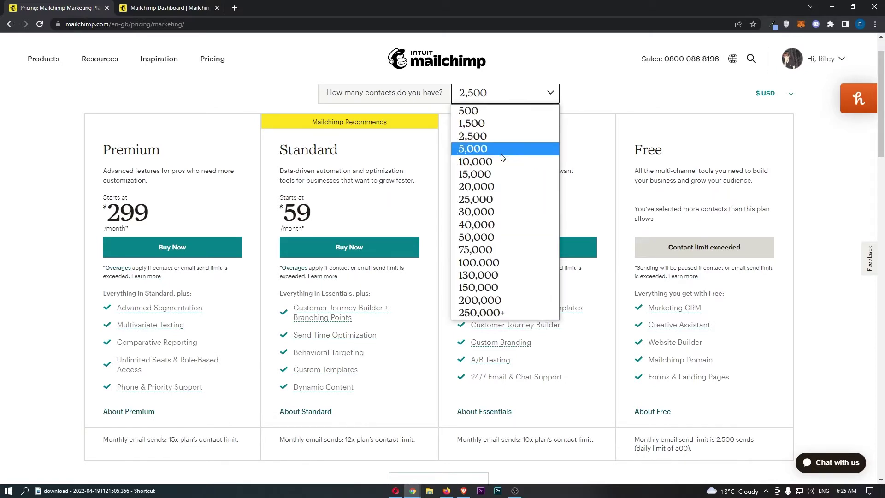
left_click(503, 155)
left_click(519, 95)
left_click(505, 161)
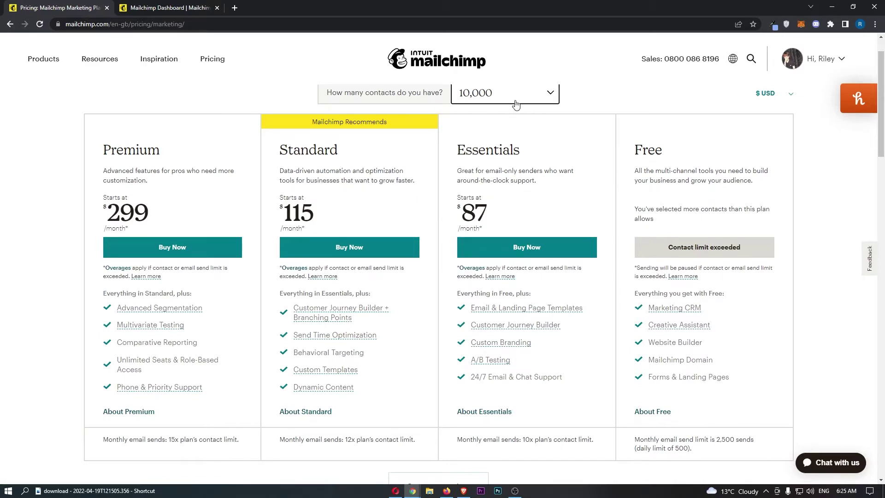
left_click(584, 108)
left_click(523, 102)
left_click(514, 186)
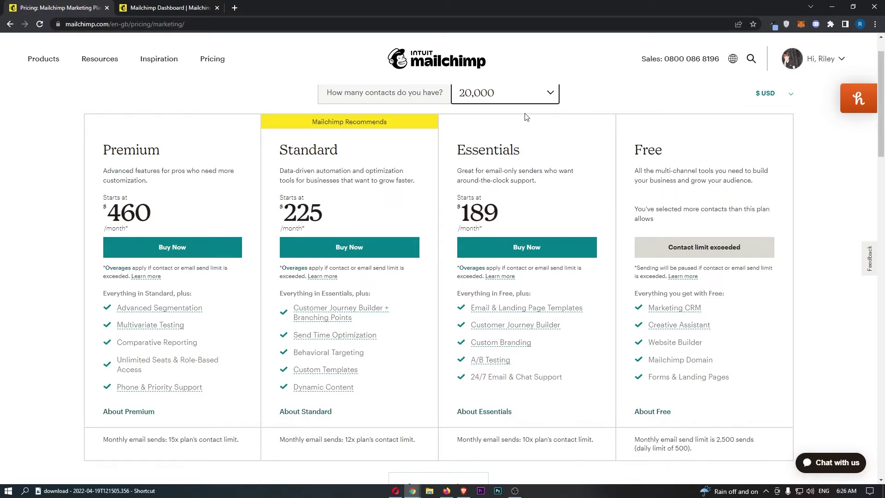
Step: Try 250,000+ and 200,000 contacts, noting Premium at 1,300, then settle on 40,000
left_click(530, 94)
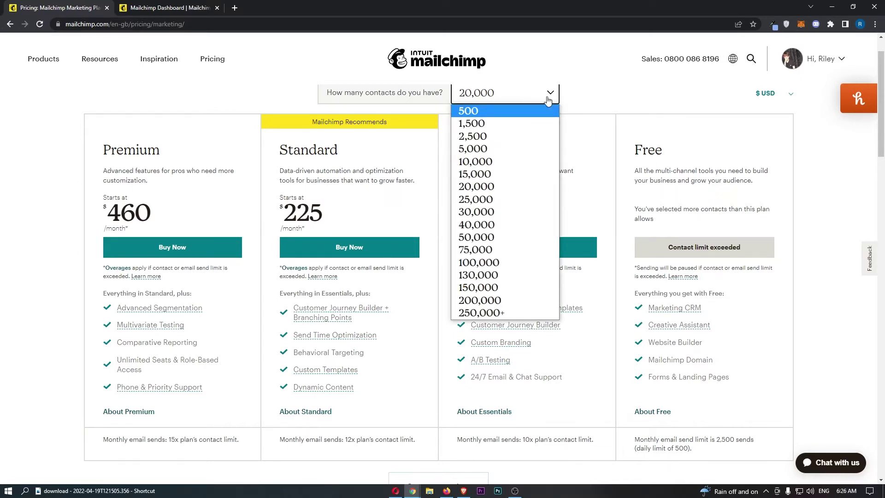
left_click(507, 311)
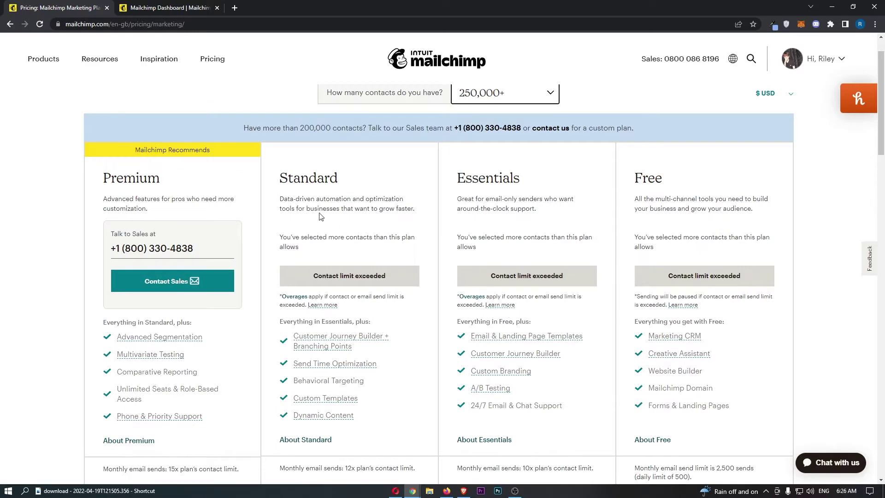
left_click(517, 104)
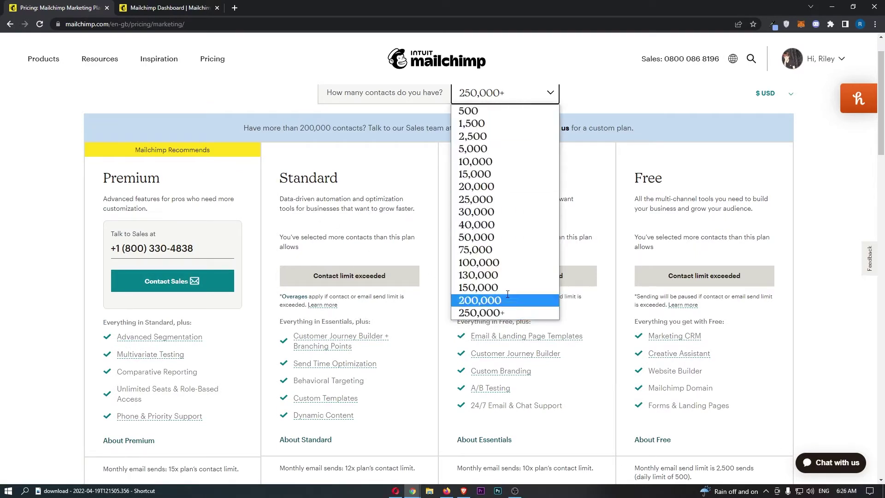
left_click(507, 300)
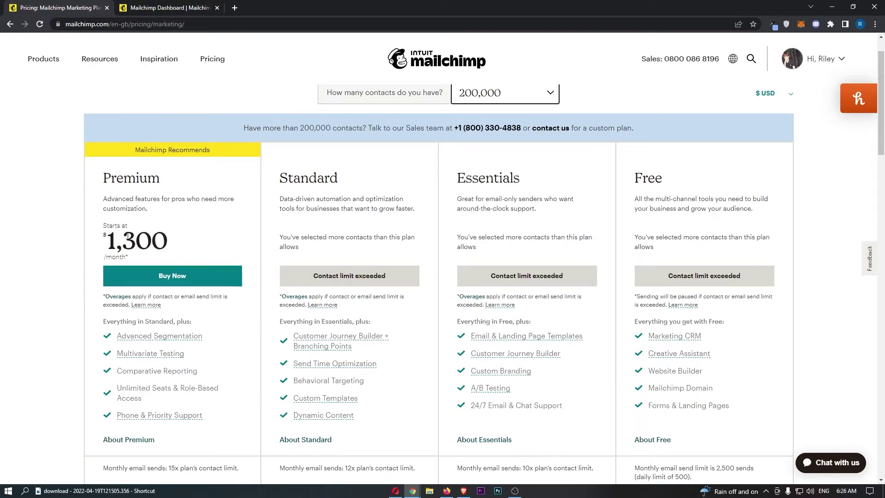
double_click(137, 246)
left_click(276, 91)
left_click(465, 90)
left_click(494, 224)
left_click(593, 102)
scroll(591, 106, "up", 1)
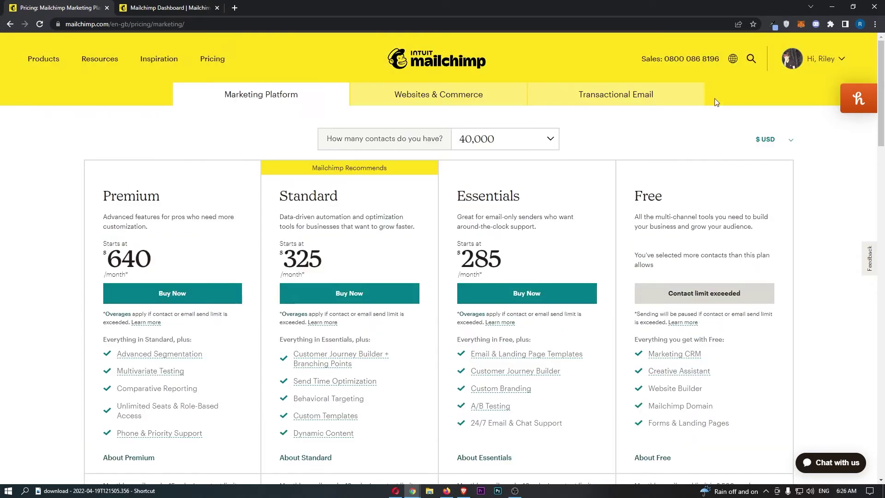
left_click(159, 59)
Step: Close the Pricing tab and scroll over the Home dashboard's campaign performance
left_click(106, 8)
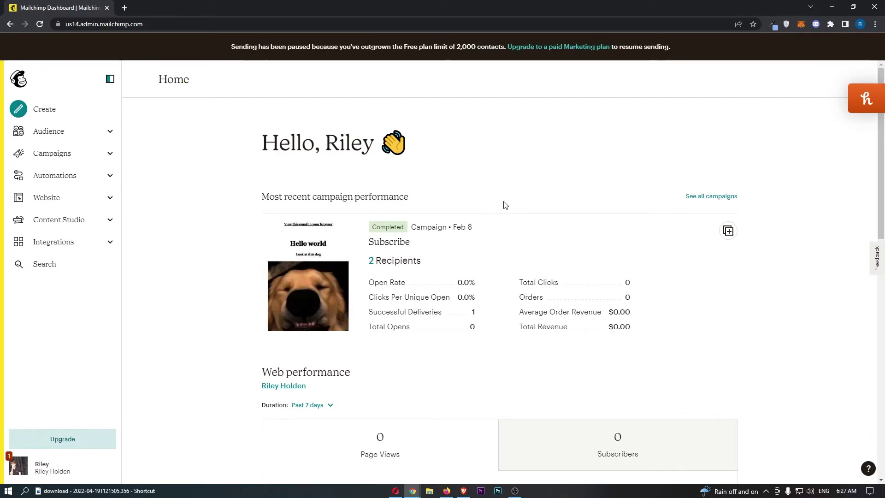
scroll(537, 184, "down", 10)
scroll(537, 184, "up", 10)
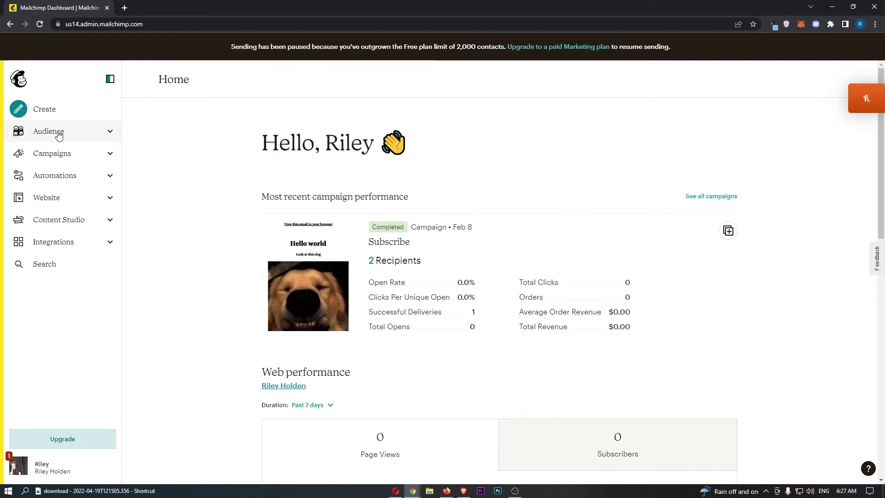
left_click(117, 134)
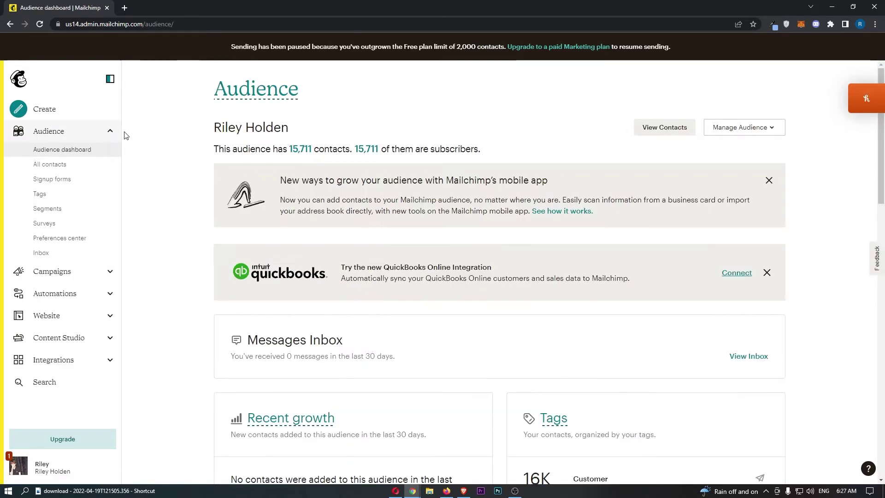
scroll(271, 186, "down", 5)
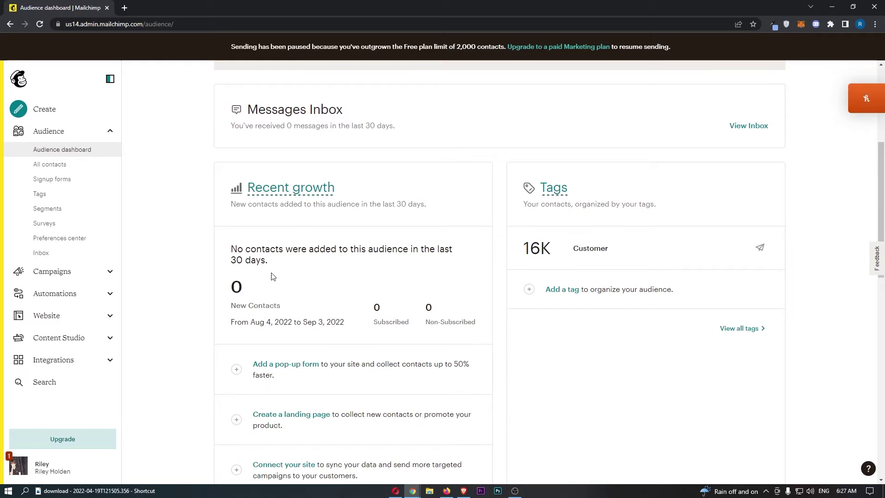
scroll(281, 353, "up", 2)
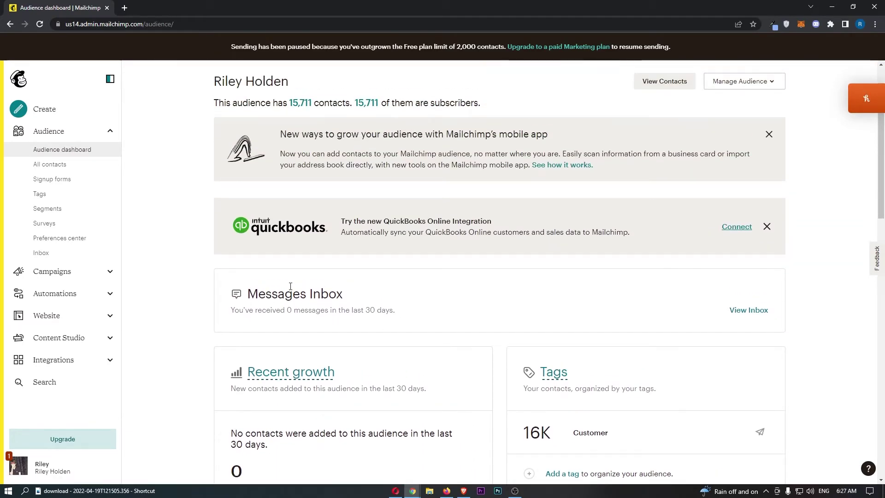
left_click_drag(204, 149, 506, 152)
left_click(506, 153)
scroll(492, 192, "down", 12)
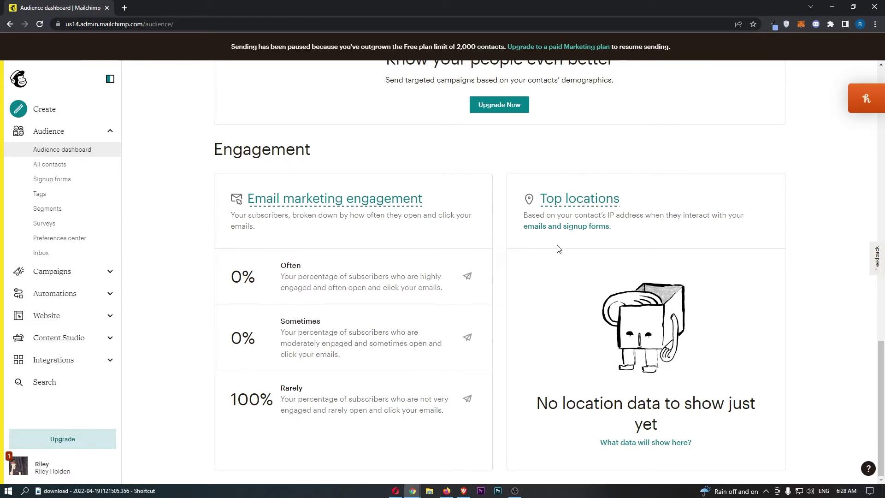
scroll(597, 336, "up", 12)
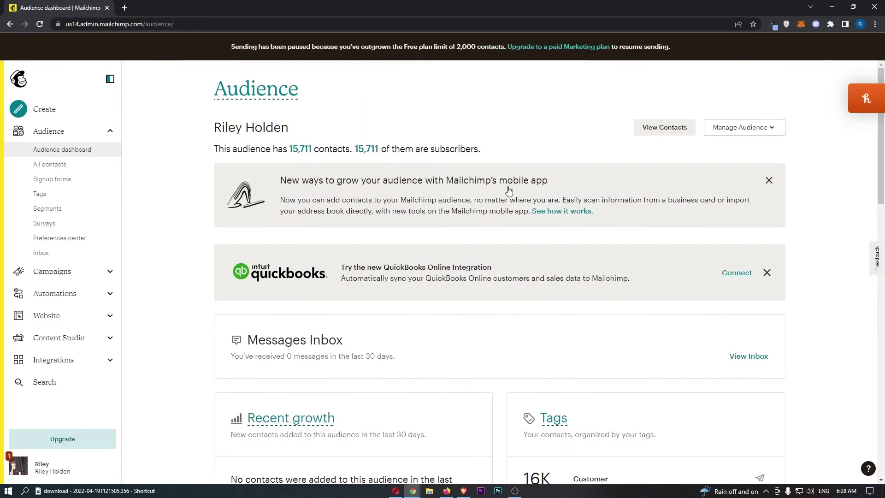
left_click(54, 165)
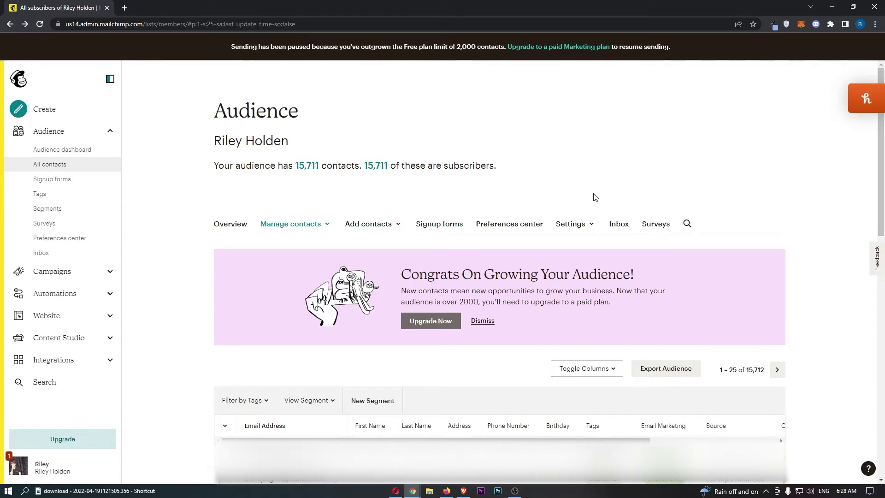
Step: Collapse the Audience links, list all campaigns, and open the sent Subscribe campaign
left_click(109, 131)
left_click(97, 156)
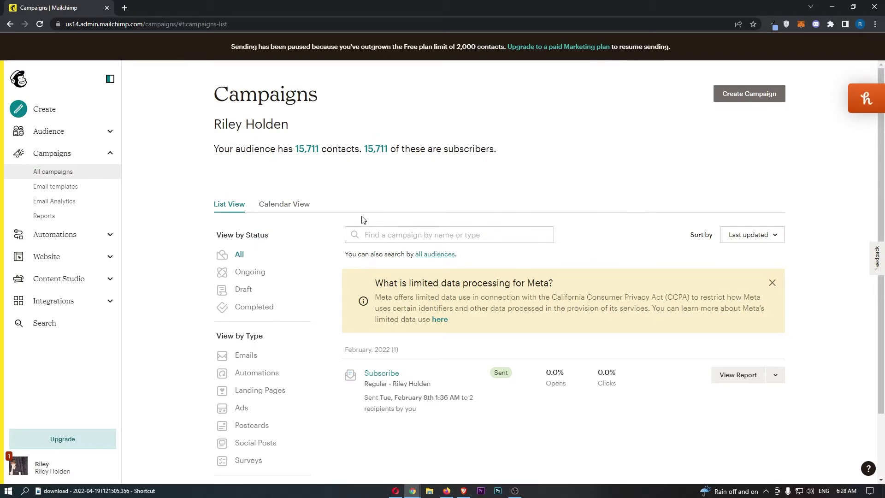
scroll(369, 259, "down", 2)
left_click(383, 299)
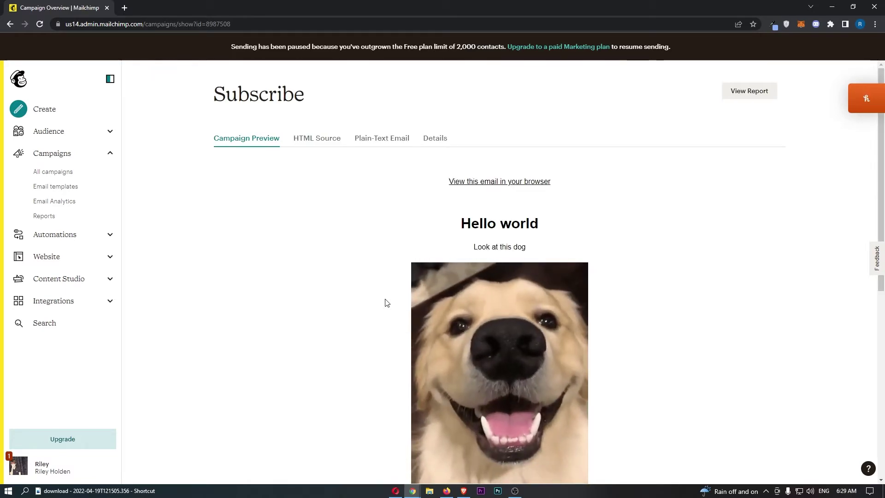
Step: Scroll through the Subscribe campaign's email preview, then open the Customer Journeys overview
scroll(373, 270, "down", 1)
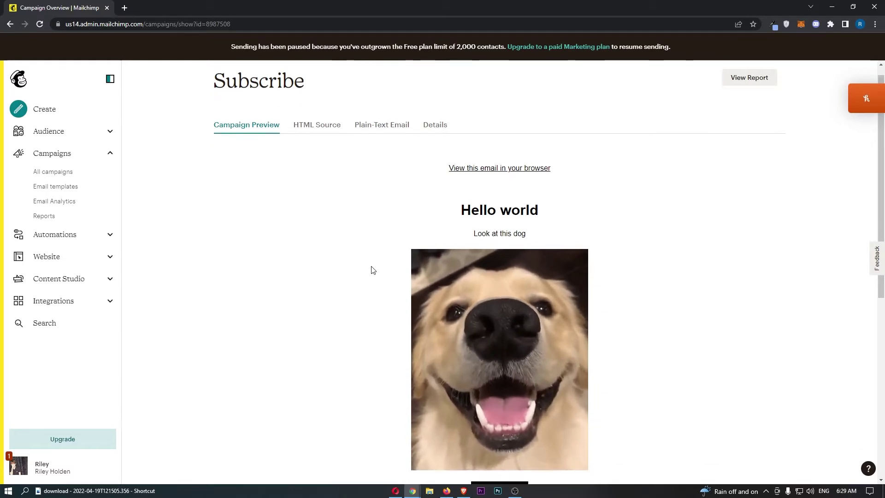
scroll(372, 269, "down", 6)
scroll(480, 254, "down", 2)
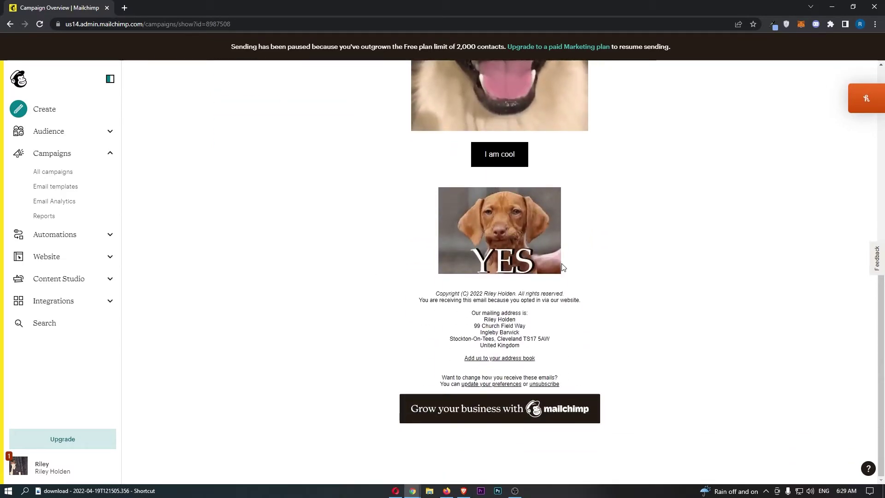
scroll(563, 267, "up", 8)
scroll(563, 319, "down", 2)
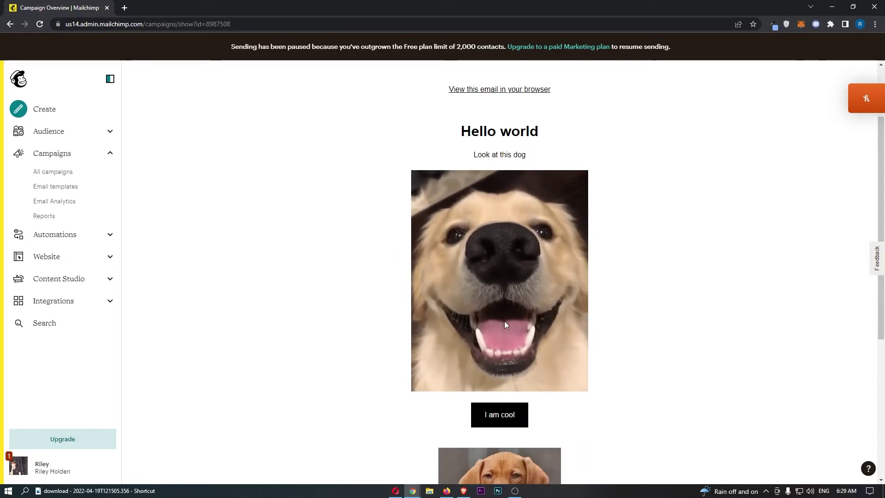
scroll(493, 290, "up", 2)
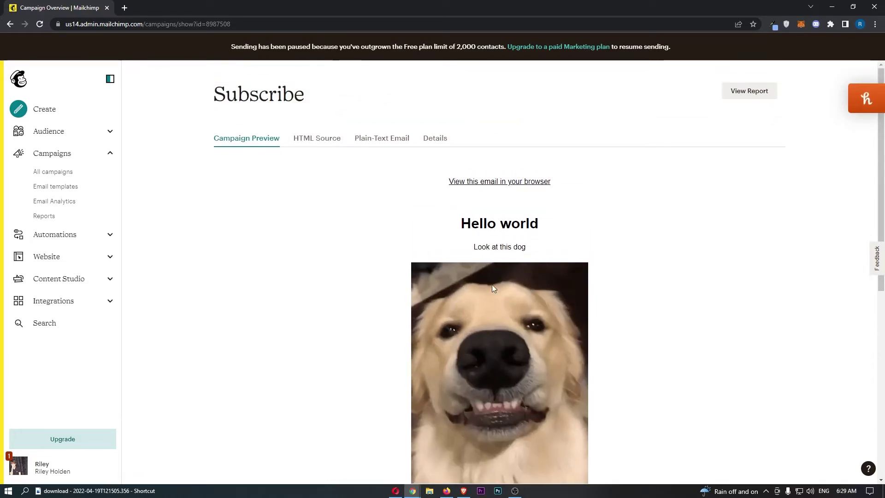
scroll(493, 279, "down", 1)
scroll(515, 284, "down", 5)
scroll(535, 318, "up", 2)
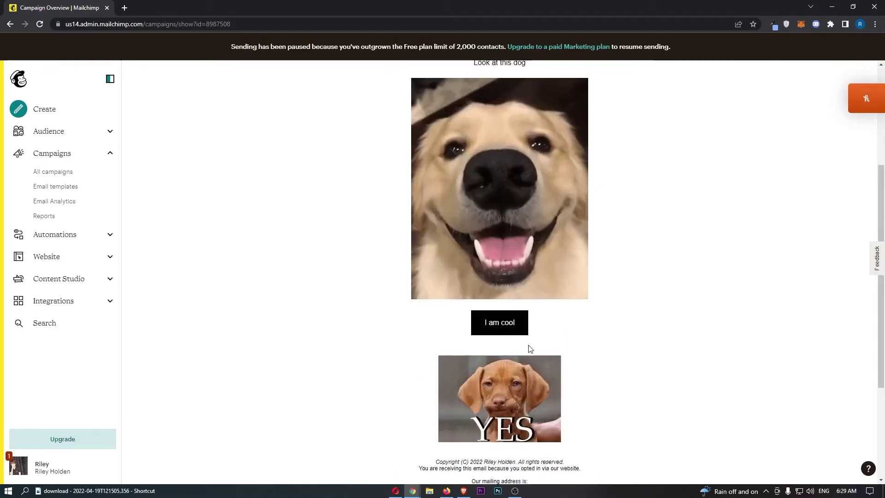
left_click(78, 235)
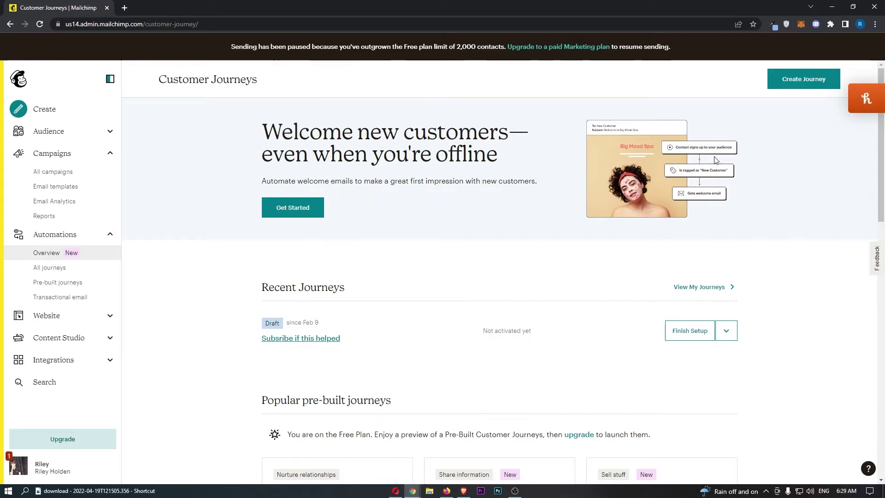
left_click(110, 234)
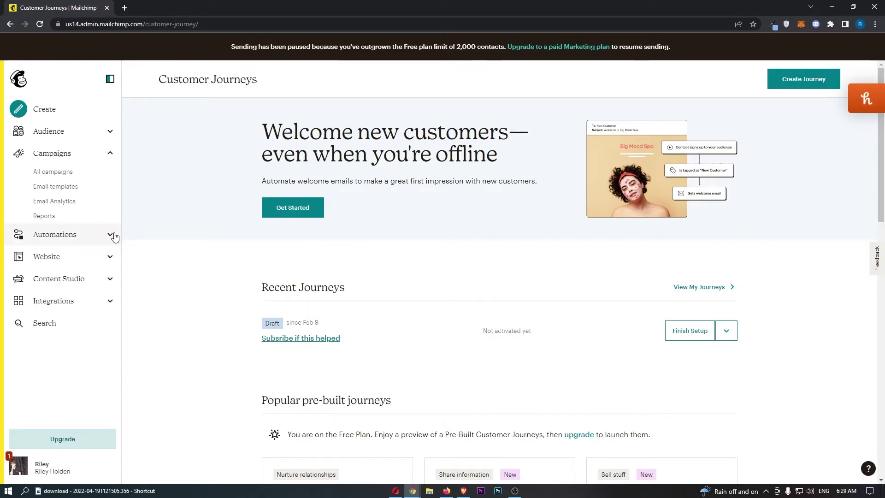
Step: Go to Create and choose to build a new Regular email
left_click(53, 110)
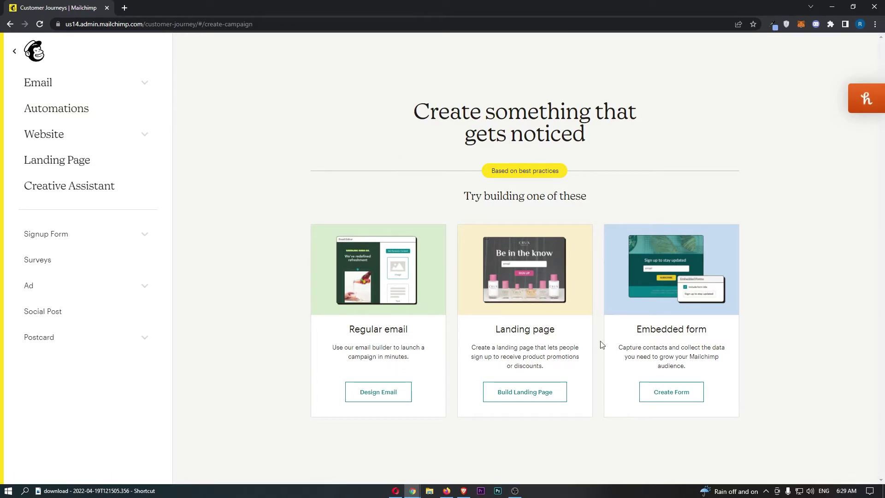
left_click(369, 392)
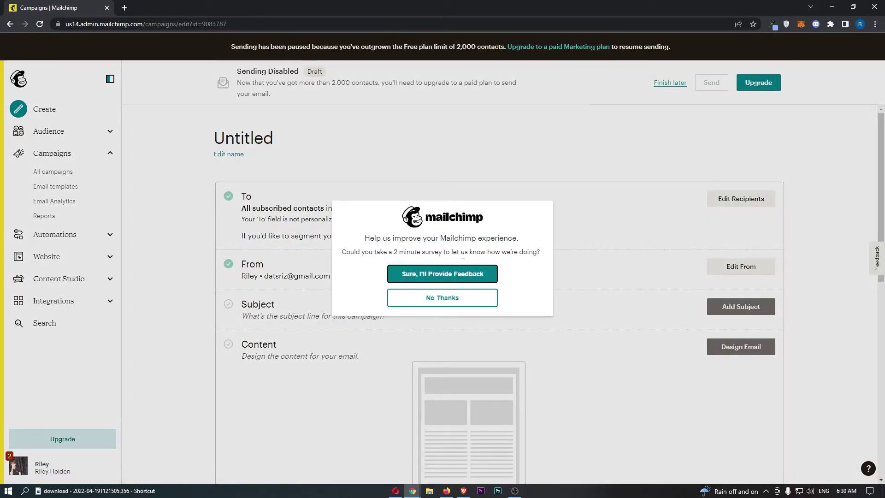
Step: Dismiss the survey and set the recipients to the account's only audience
left_click(445, 274)
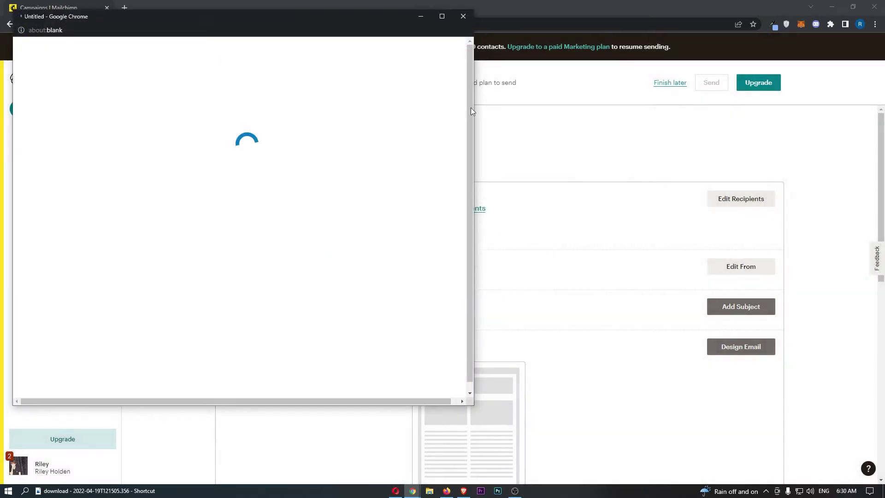
left_click(463, 17)
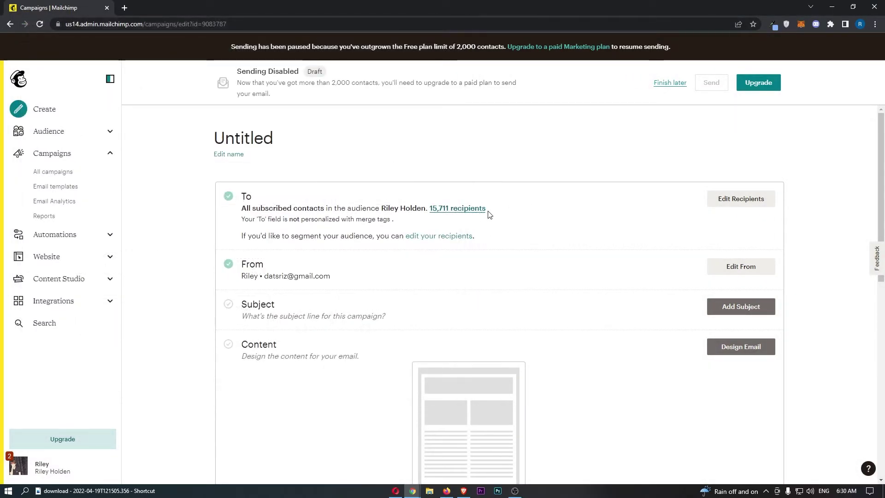
left_click(742, 202)
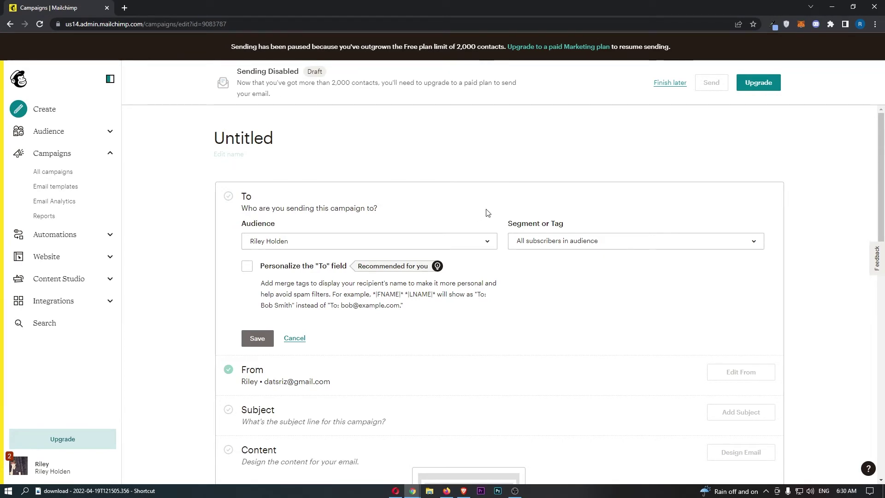
left_click(439, 242)
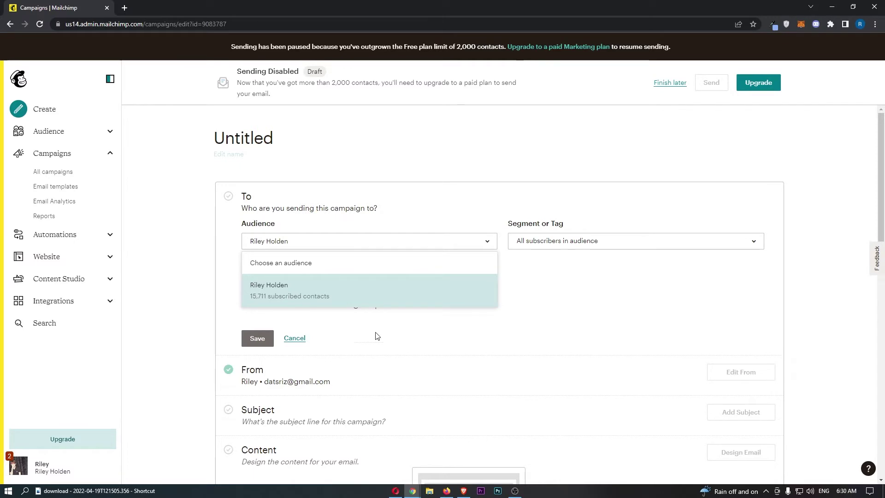
left_click(415, 336)
left_click(295, 338)
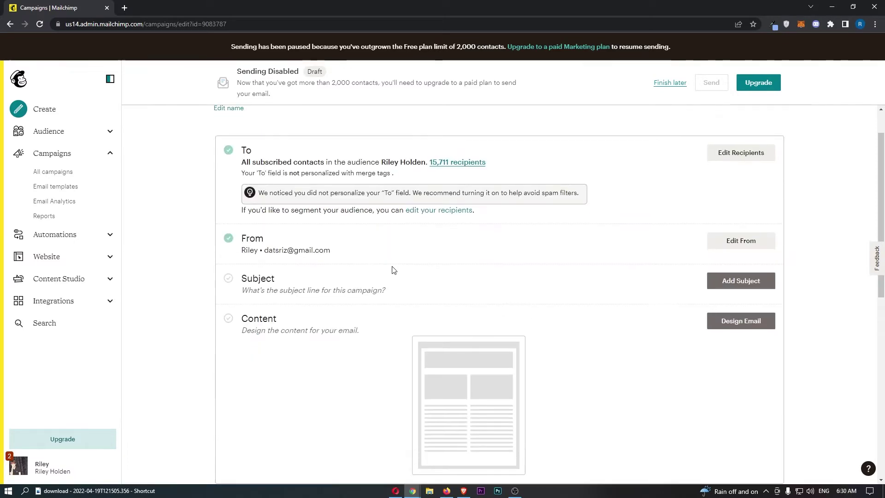
Step: Give the campaign the subject 'Subscribe If This Helped' and open the email designer
left_click(741, 234)
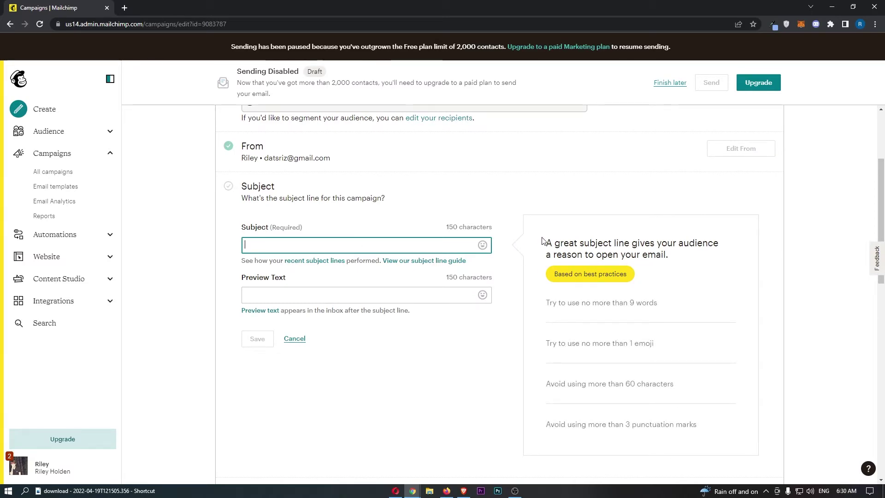
type("Subscribe If This Help")
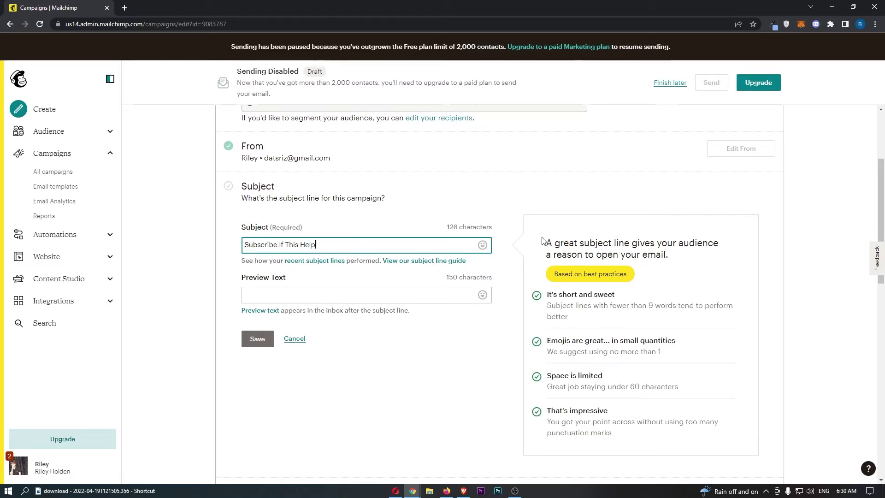
type("d")
key("BackSpace")
left_click(254, 339)
left_click(759, 243)
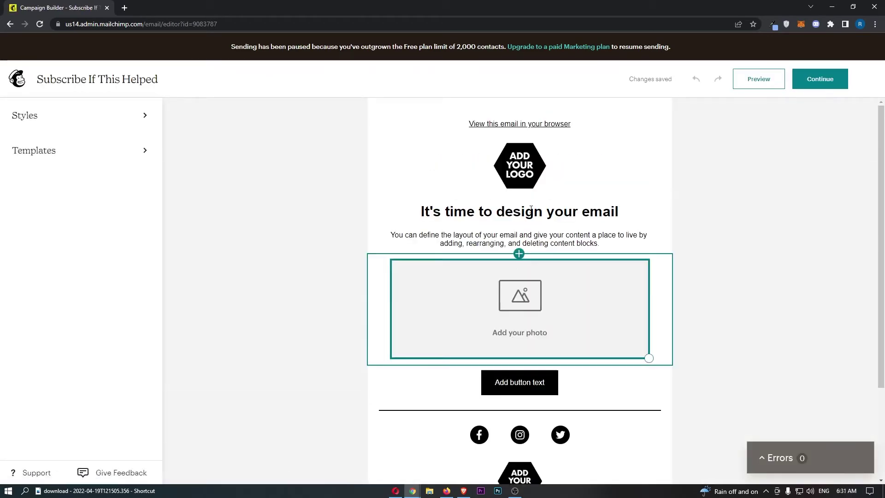
Step: Delete the logo placeholder and change the heading to 'May the 4th be with you'
left_click(530, 168)
left_click(687, 183)
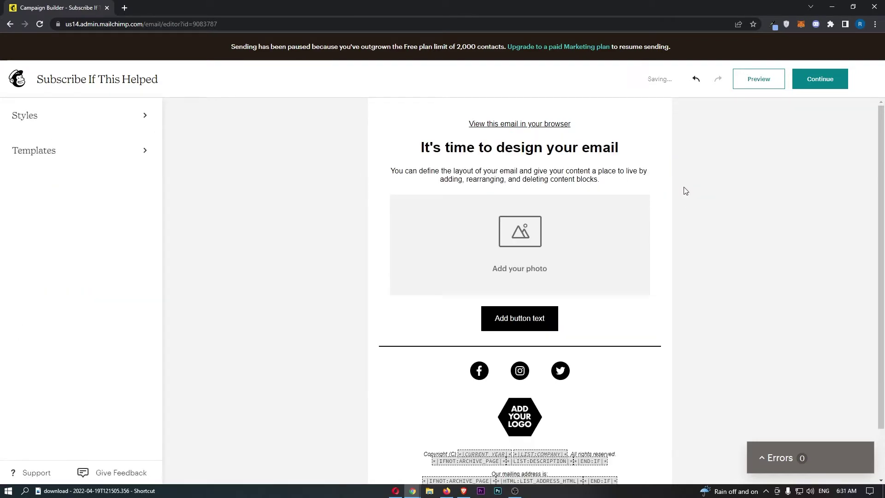
triple_click(557, 151)
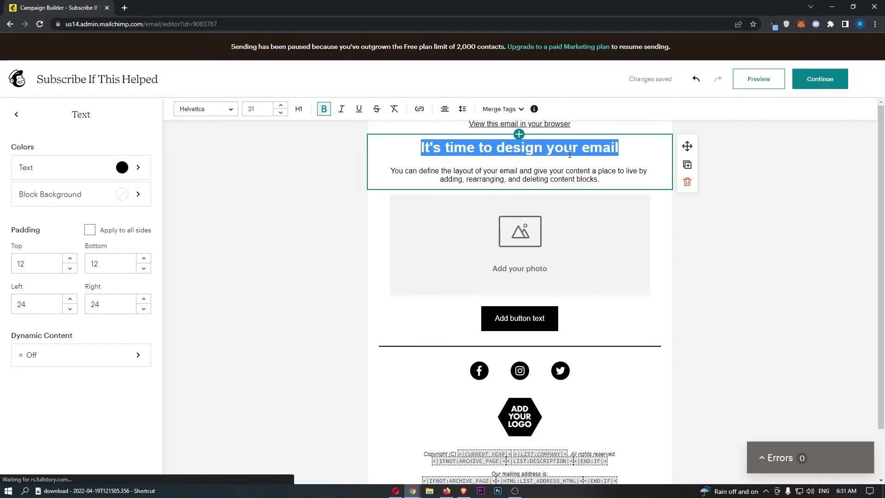
type("M")
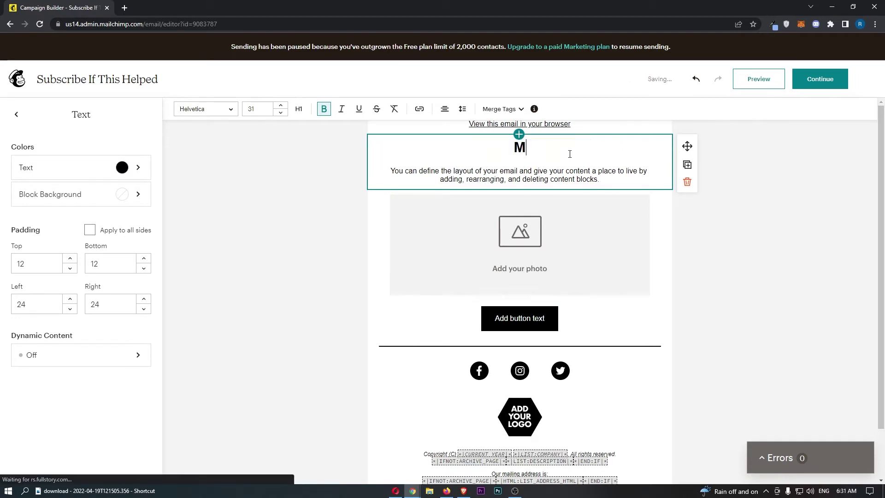
type("ay the 4th ")
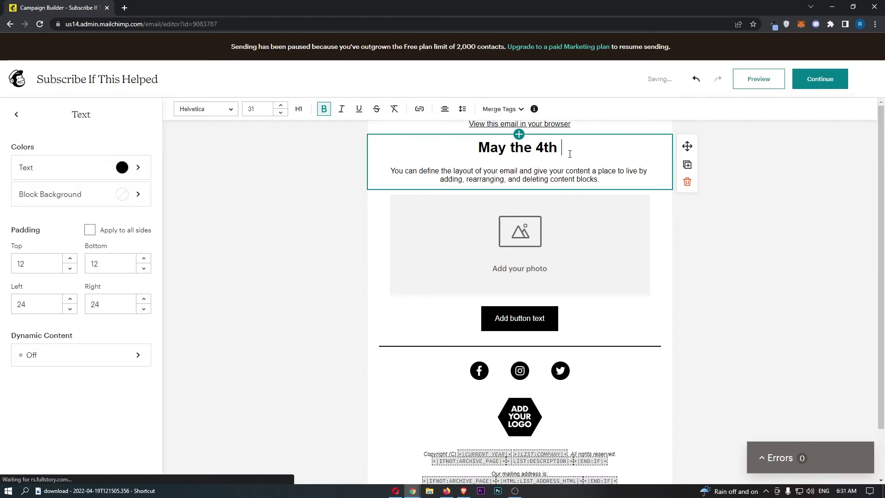
type("be with you")
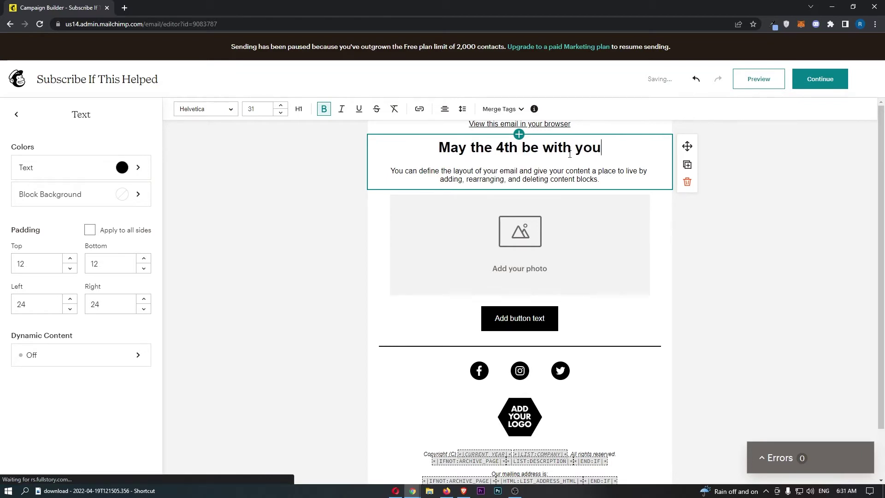
left_click(843, 492)
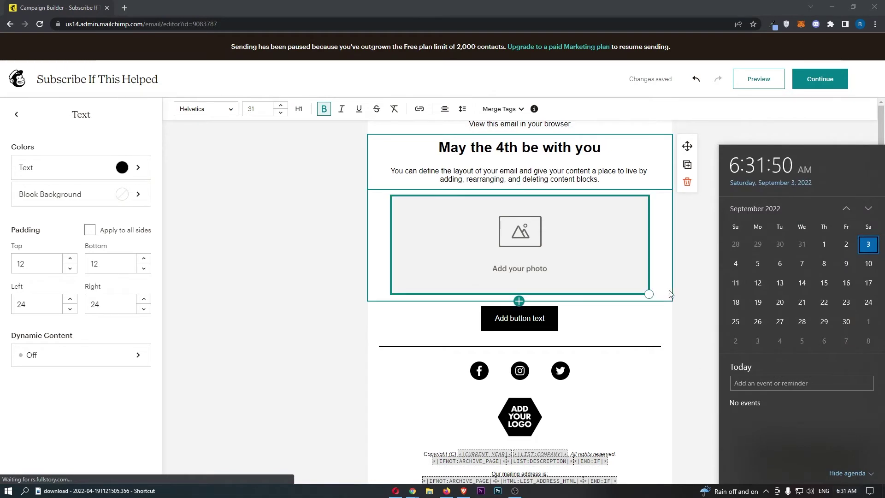
Step: Replace the intro paragraph with 'Darth vader will twerk when you buy from'
left_click(672, 293)
left_click(737, 287)
triple_click(513, 180)
type("Darth vader will twerk when you buy from")
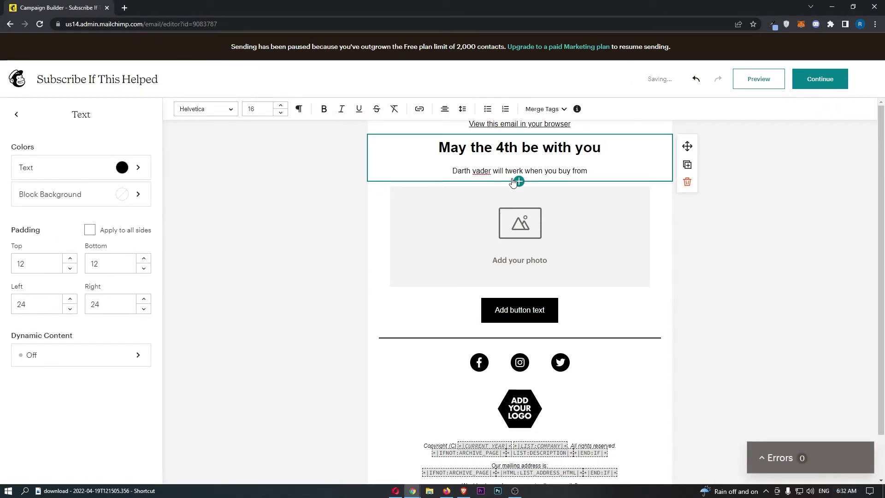
left_click(802, 233)
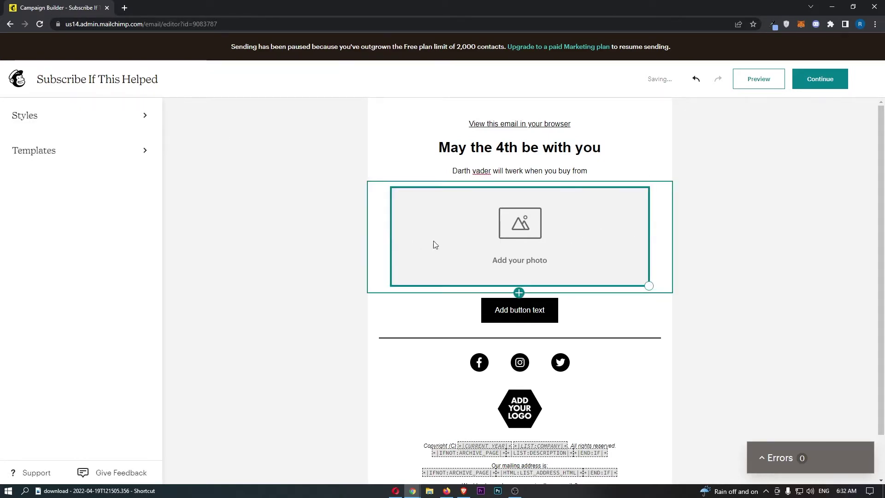
Step: Upload the downloaded dancing Darth Vader image into the photo block
left_click(124, 8)
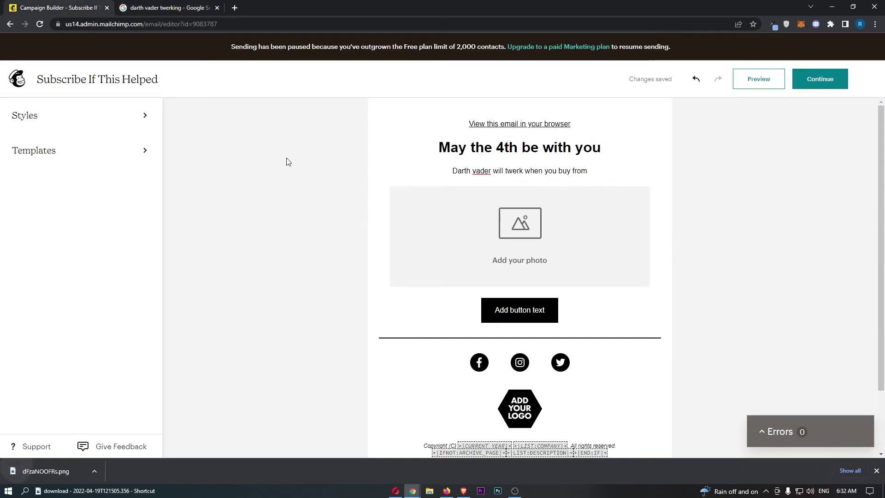
left_click(533, 258)
left_click(85, 207)
left_click(89, 230)
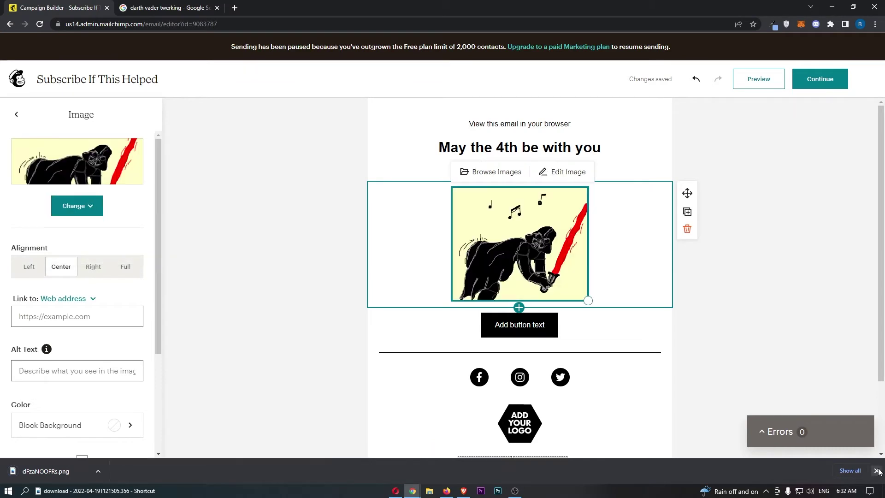
left_click(876, 471)
left_click(829, 360)
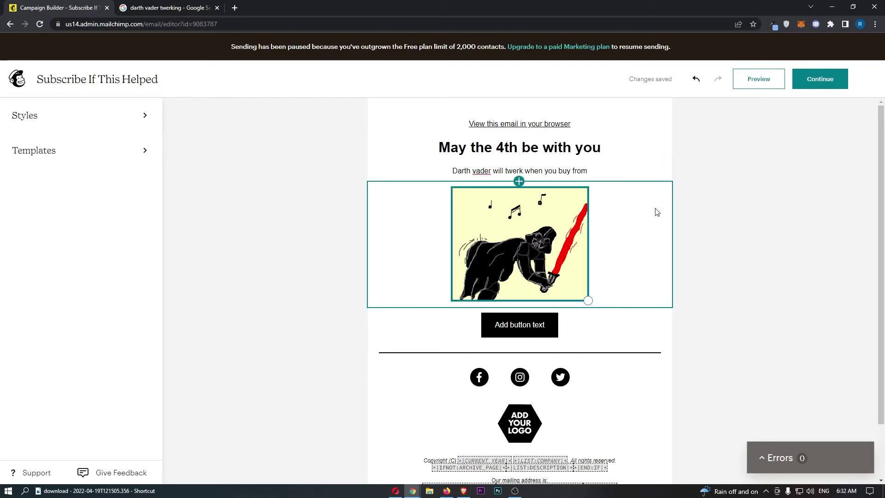
left_click(554, 326)
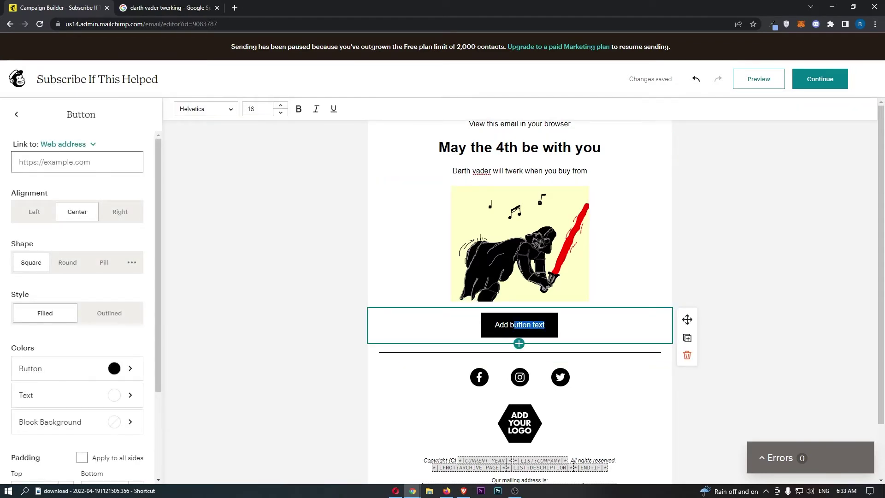
type("Shop Now")
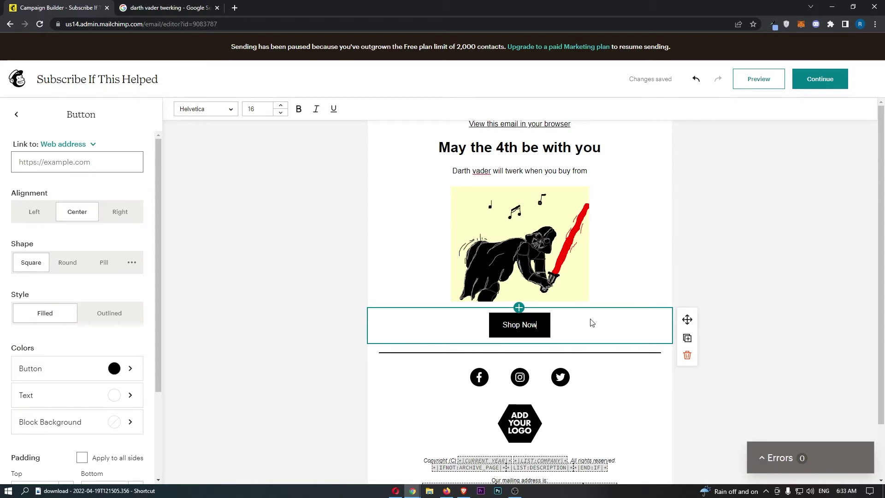
left_click(83, 166)
left_click(235, 8)
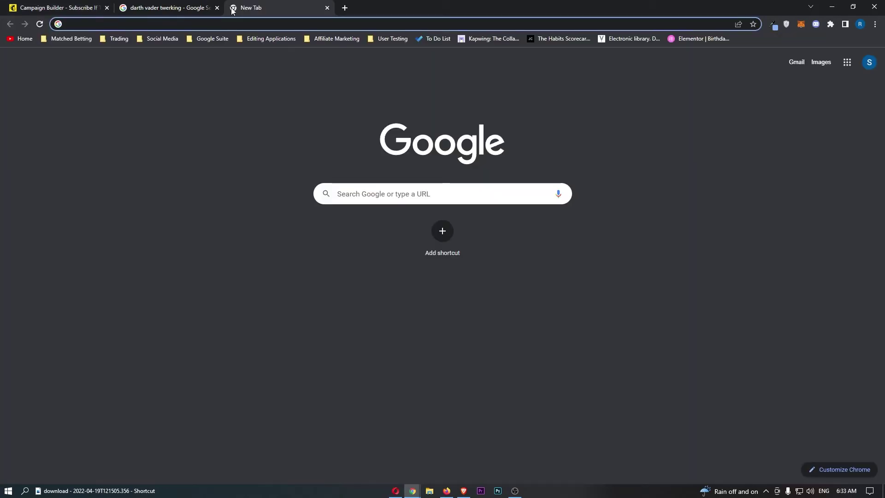
type("youtube.com")
key("Return")
left_click(114, 24)
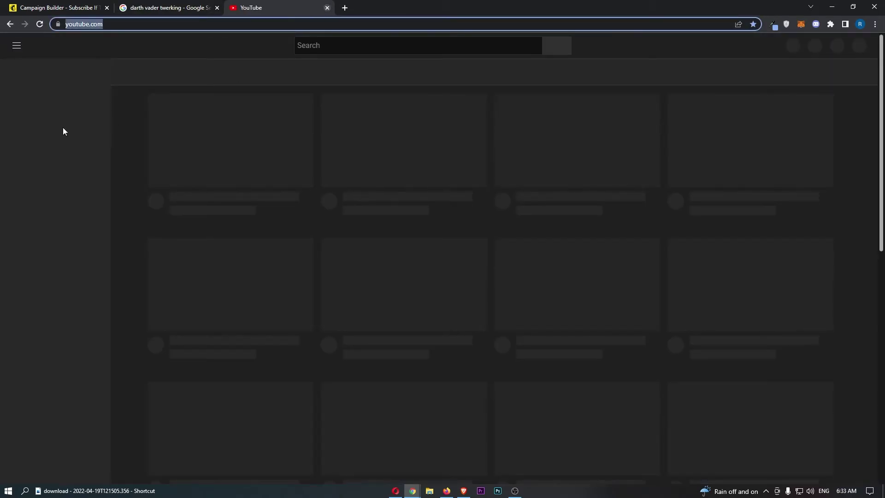
key("ctrl+c")
key("ctrl+w")
key("ctrl+v")
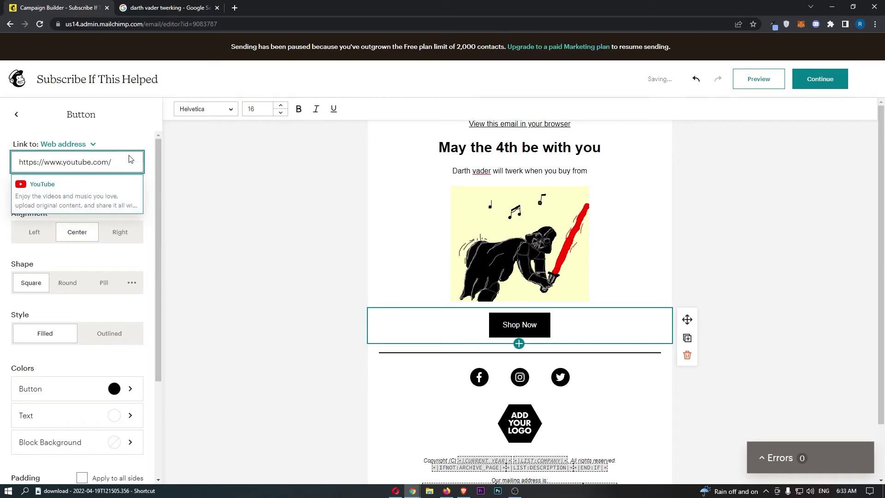
left_click(130, 146)
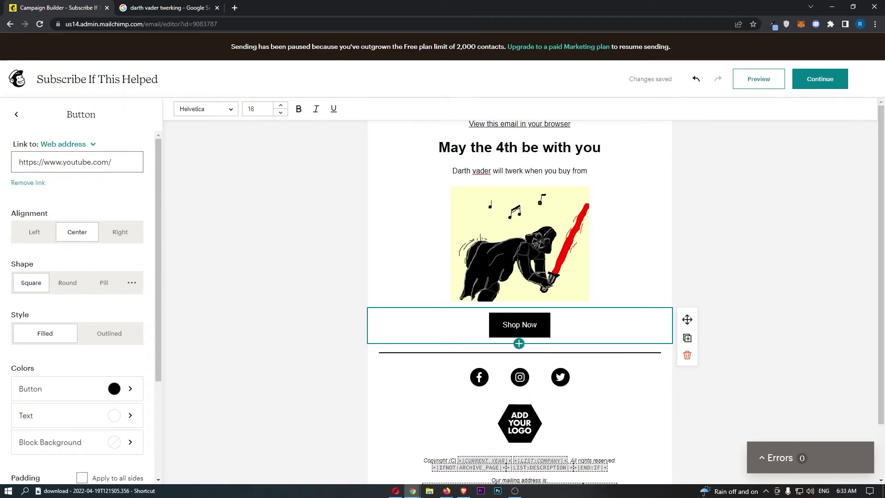
Step: Delete the social media icons block from the email
scroll(533, 326, "down", 1)
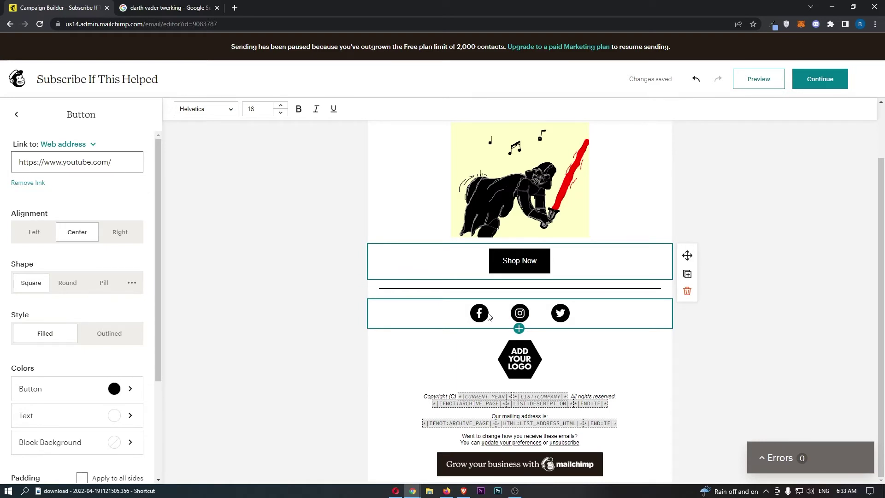
left_click(593, 322)
left_click(688, 344)
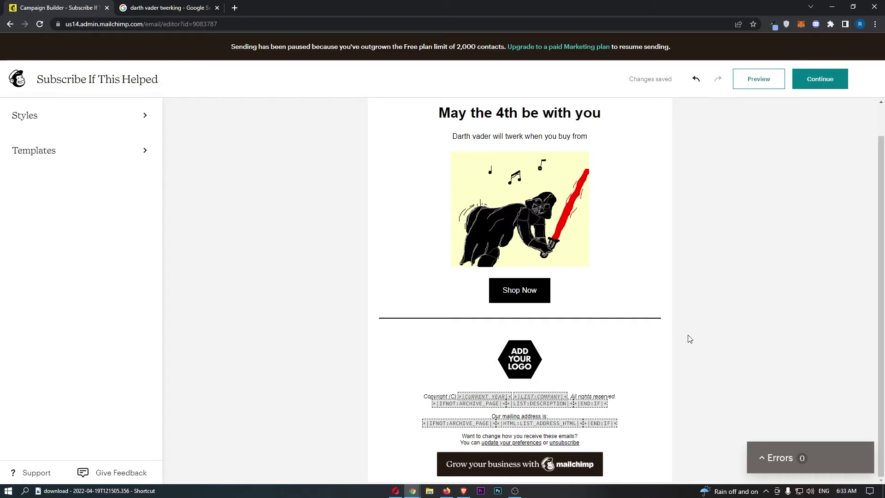
Step: Review the Referral Badge settings, deselect the block, and continue to the campaign summary
scroll(630, 300, "up", 1)
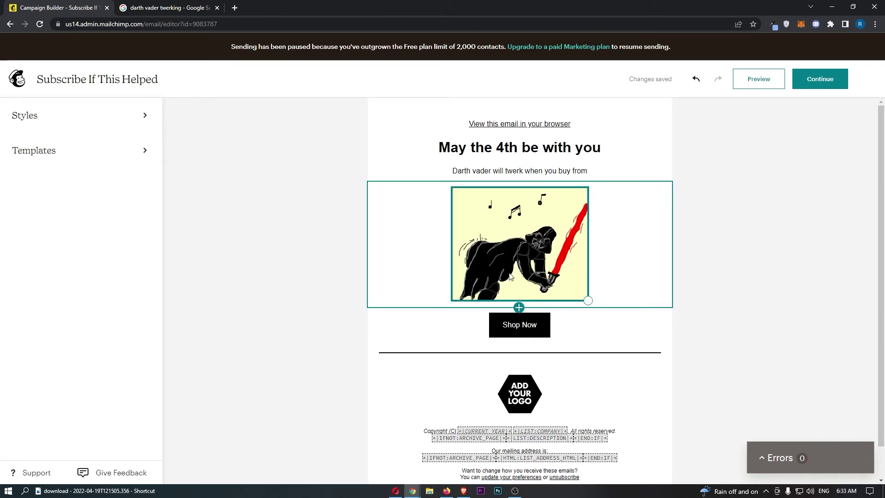
scroll(526, 314, "down", 1)
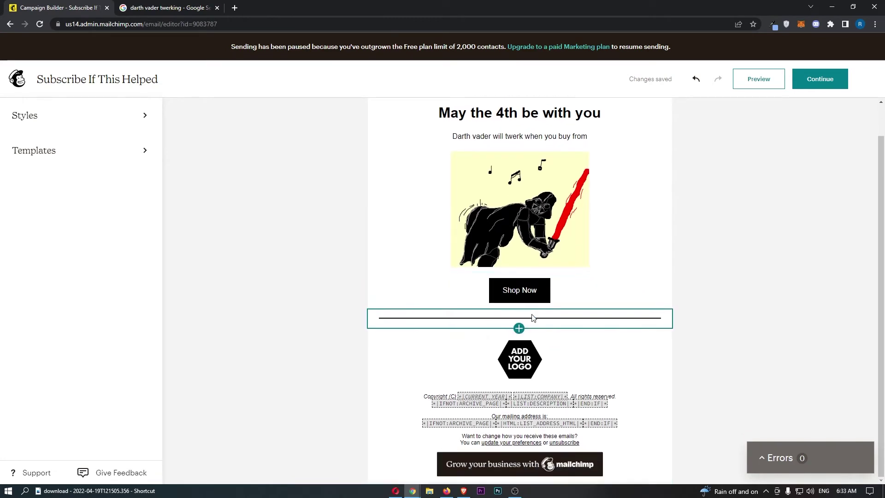
left_click(559, 466)
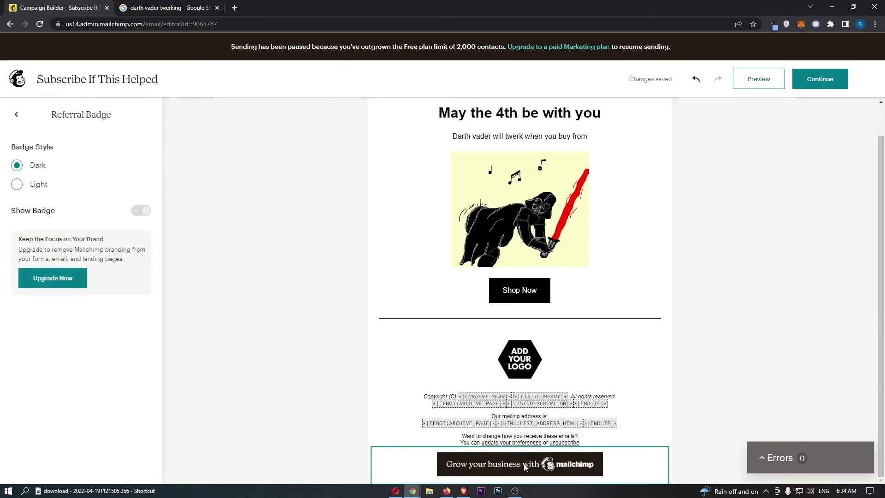
scroll(558, 468, "up", 1)
left_click(741, 380)
left_click(837, 76)
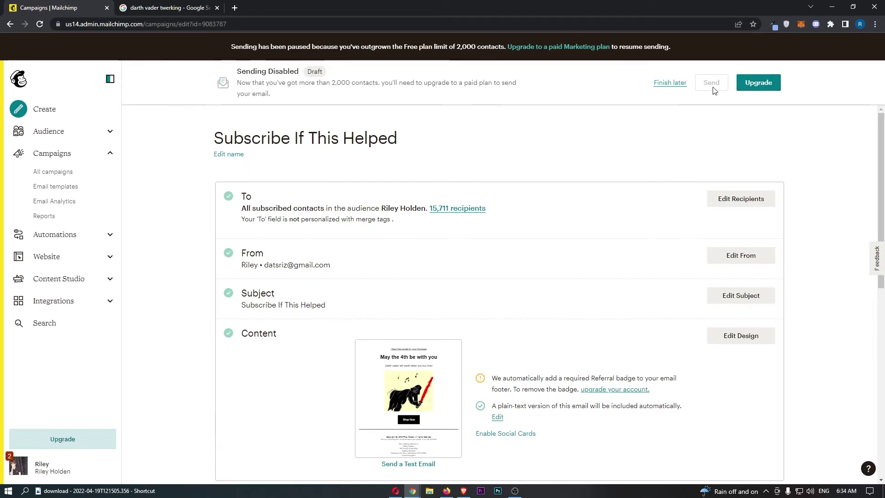
Step: Read the sending-disabled note, then save the draft with Finish later and return to Campaigns
left_click_drag(239, 80, 512, 93)
left_click(382, 95)
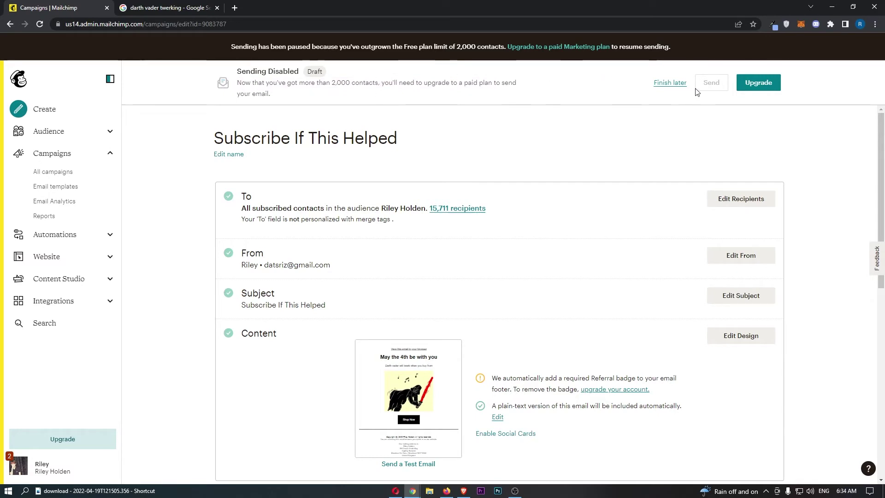
left_click(667, 83)
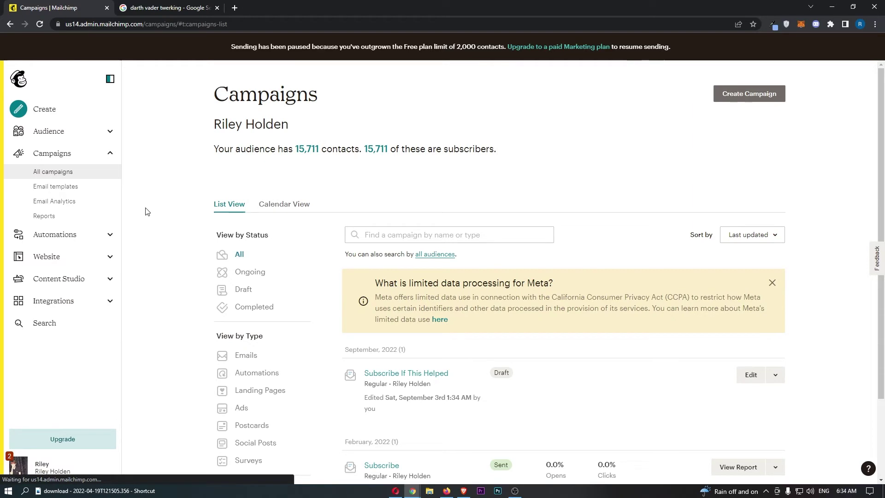
scroll(626, 281, "down", 2)
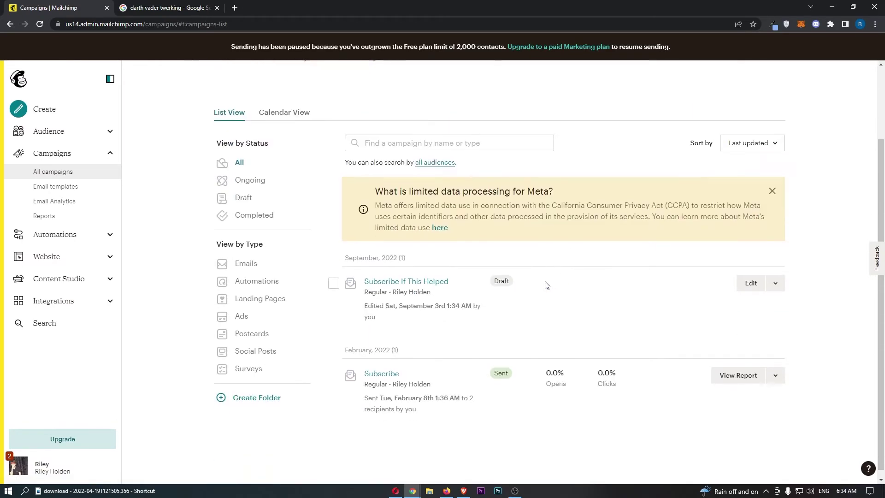
scroll(541, 287, "up", 1)
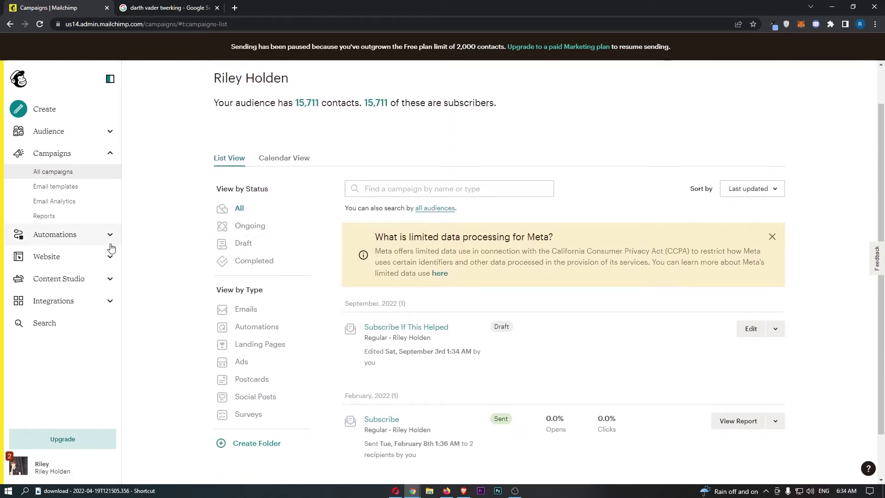
Step: Open the Welcome new contacts journey for editing from the Automations overview
left_click(94, 235)
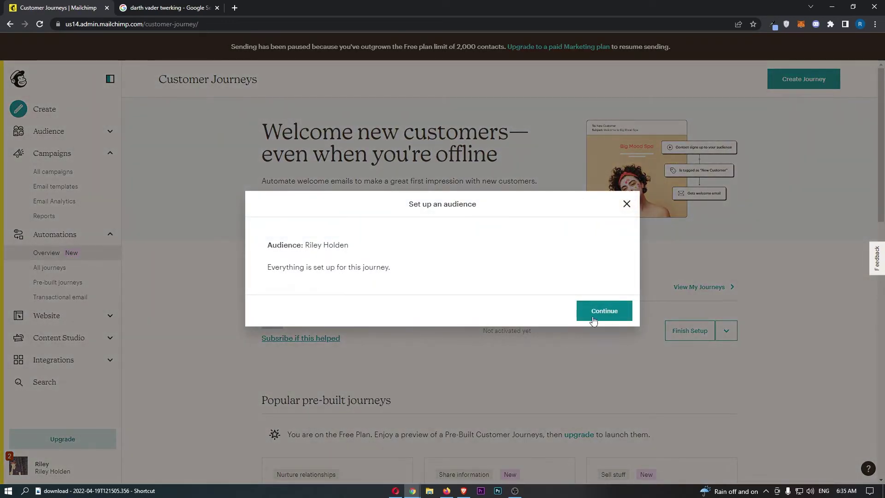
left_click(594, 318)
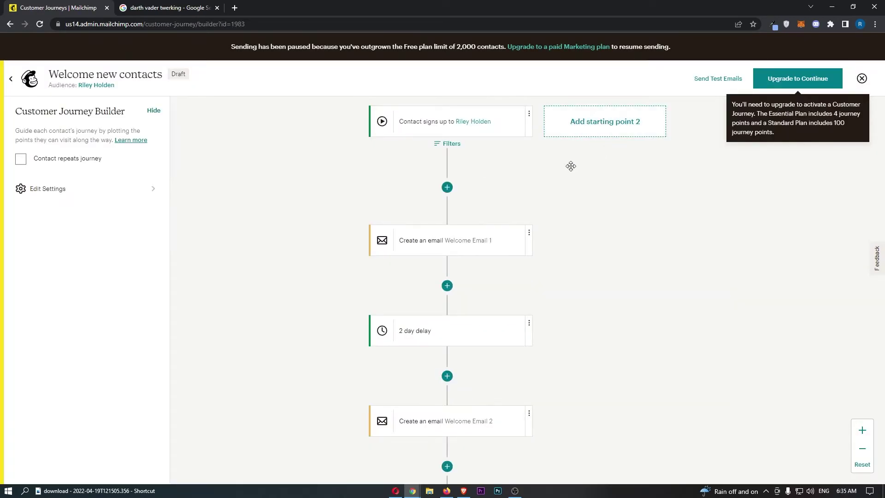
scroll(350, 143, "up", 2)
scroll(366, 154, "down", 2)
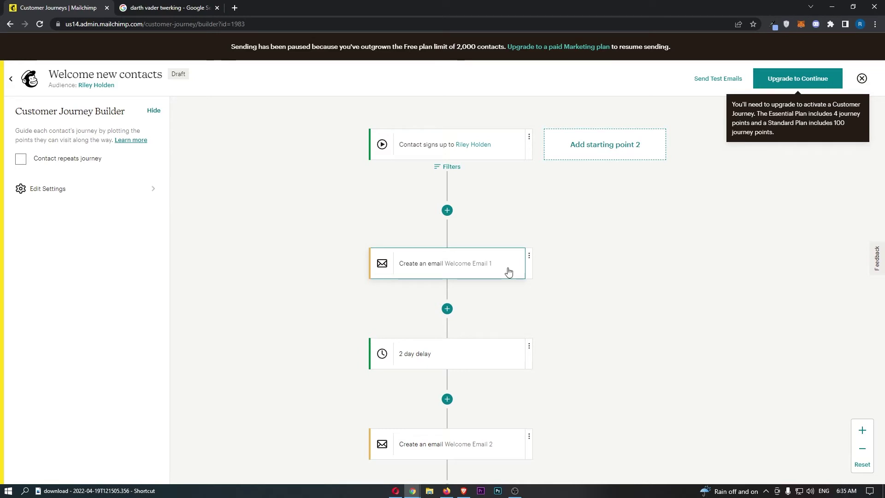
Step: Insert a 24-hour time delay before Welcome Email 1 and save it
left_click(461, 214)
scroll(715, 289, "down", 3)
left_click(767, 259)
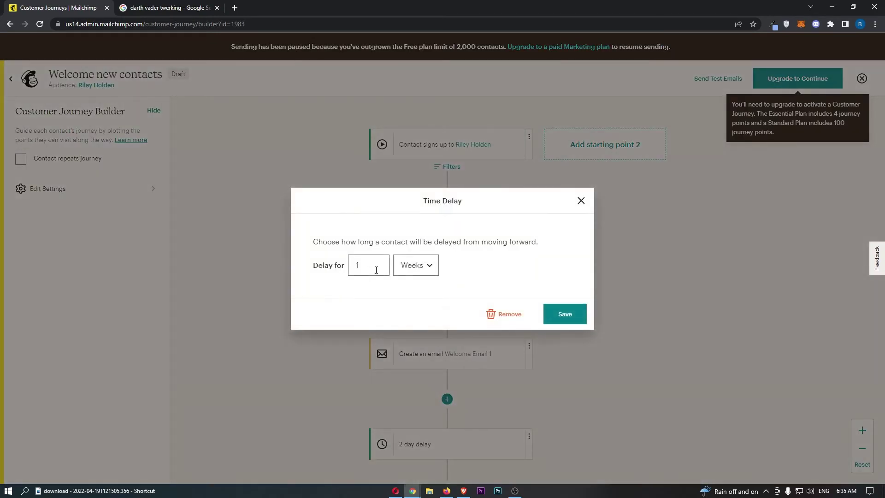
left_click(415, 266)
left_click(410, 279)
left_click(378, 264)
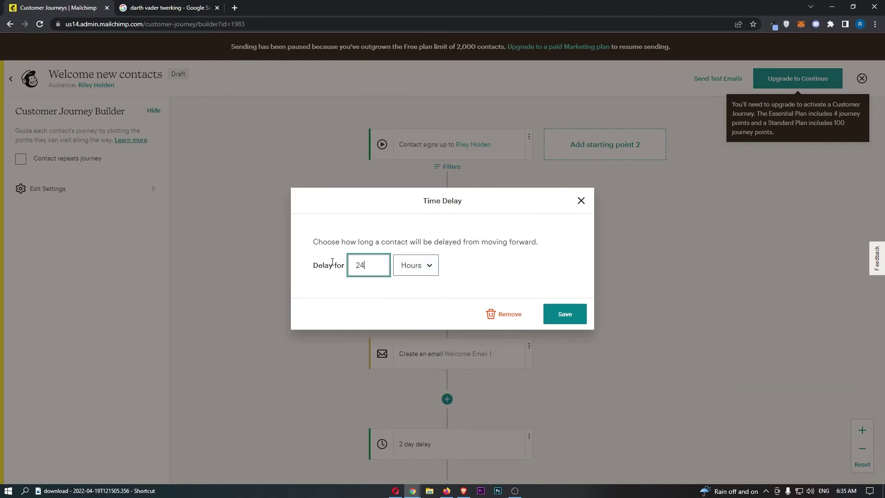
left_click(565, 314)
scroll(468, 352, "down", 1)
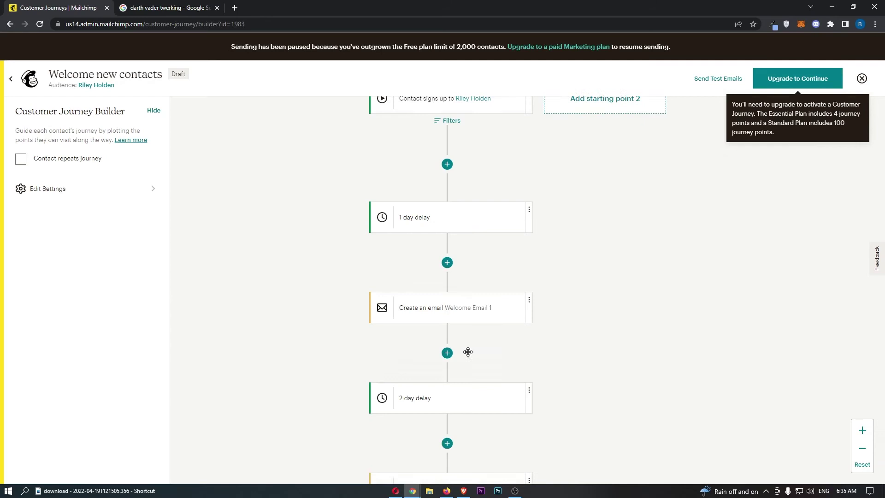
left_click(460, 317)
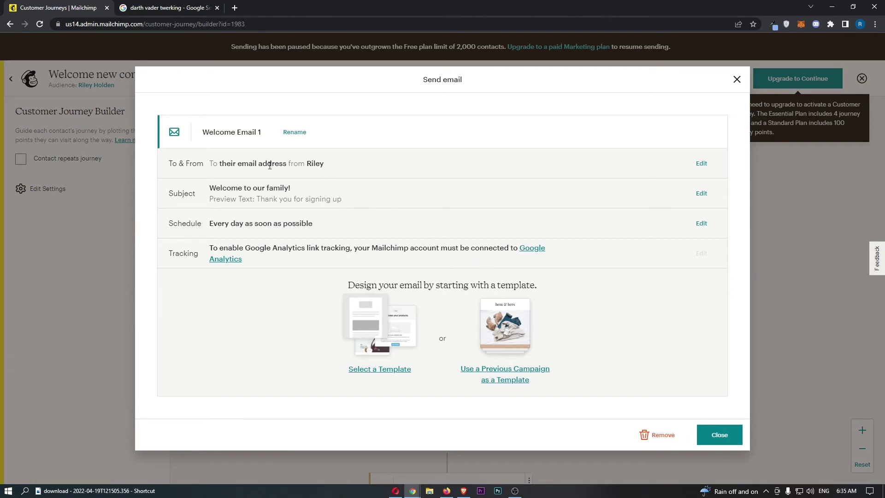
Step: Choose the Boutique themed template for Welcome Email 1, leaving the subject line unchanged
left_click(701, 193)
left_click(284, 327)
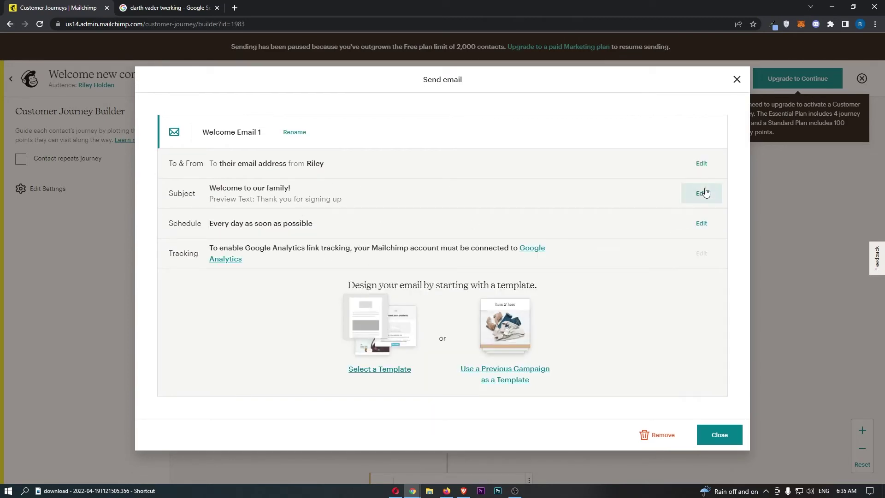
left_click(392, 369)
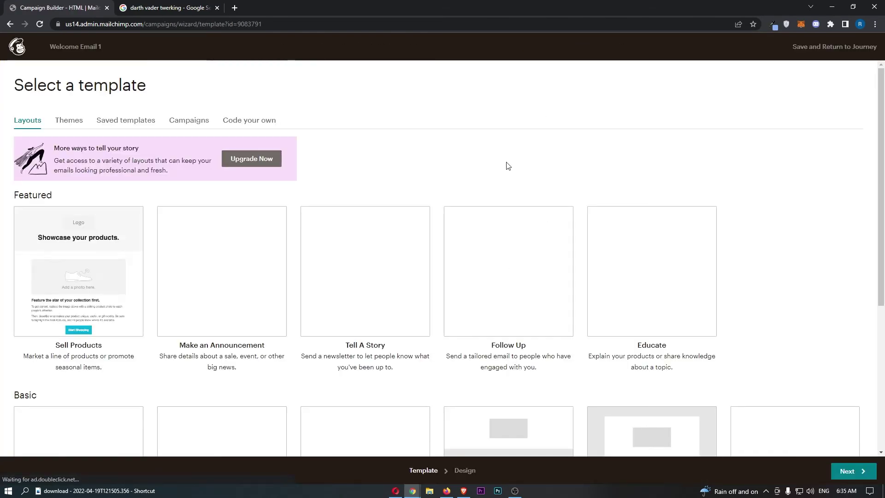
left_click(70, 121)
scroll(396, 203, "down", 3)
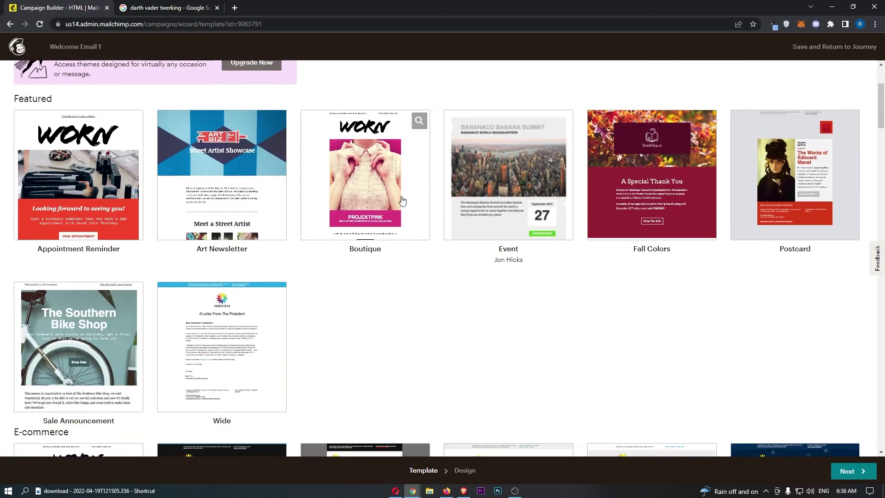
scroll(392, 200, "down", 4)
scroll(392, 201, "down", 3)
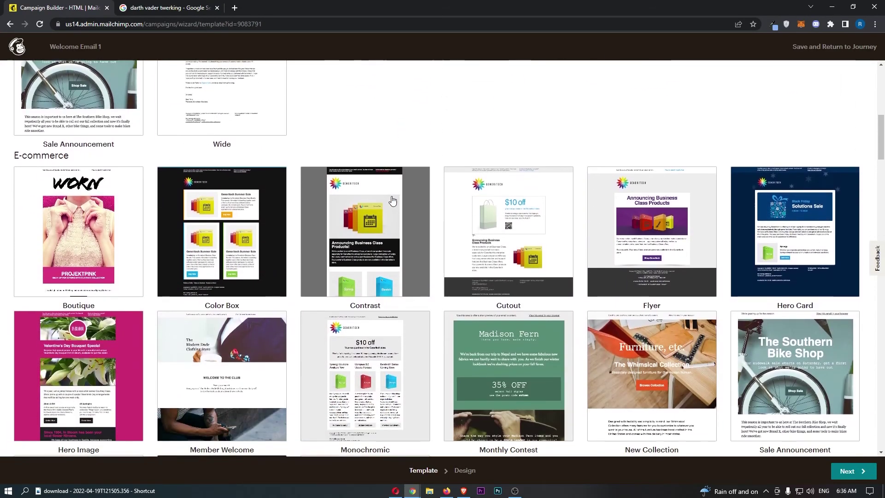
scroll(355, 197, "up", 10)
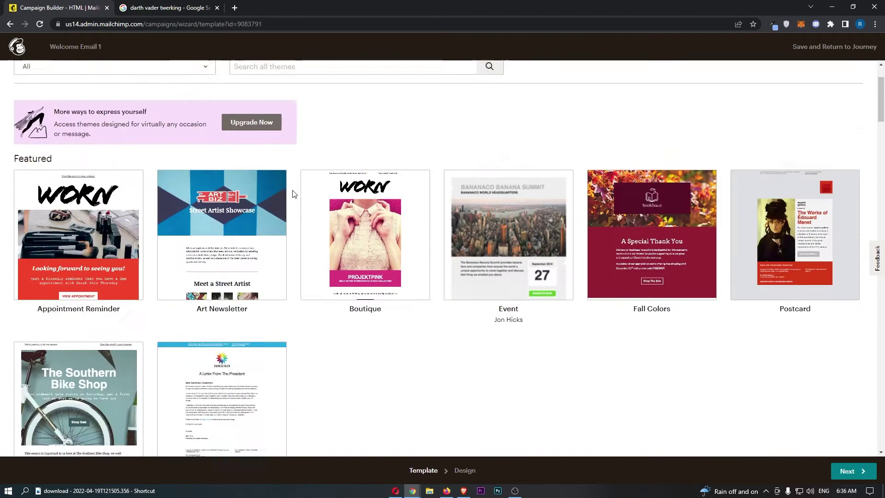
left_click(412, 289)
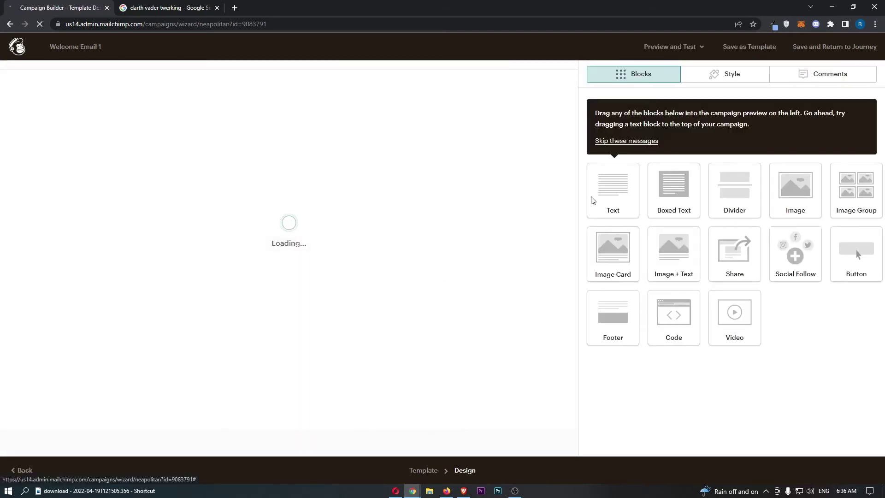
Step: Edit the spring collection text block and try placing a social follow block
scroll(349, 143, "down", 5)
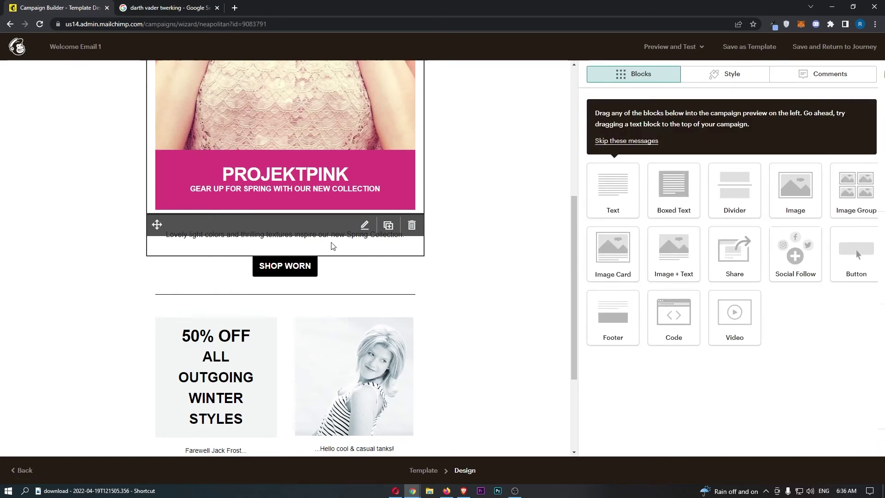
left_click(338, 249)
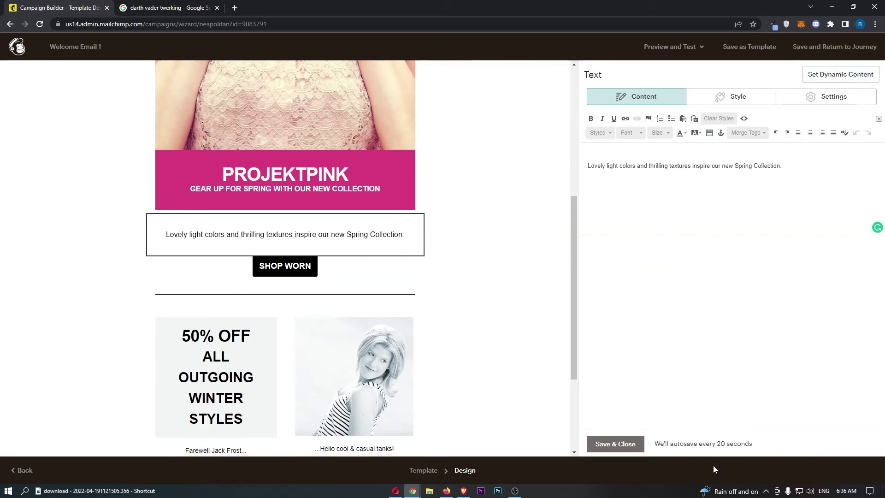
left_click(616, 444)
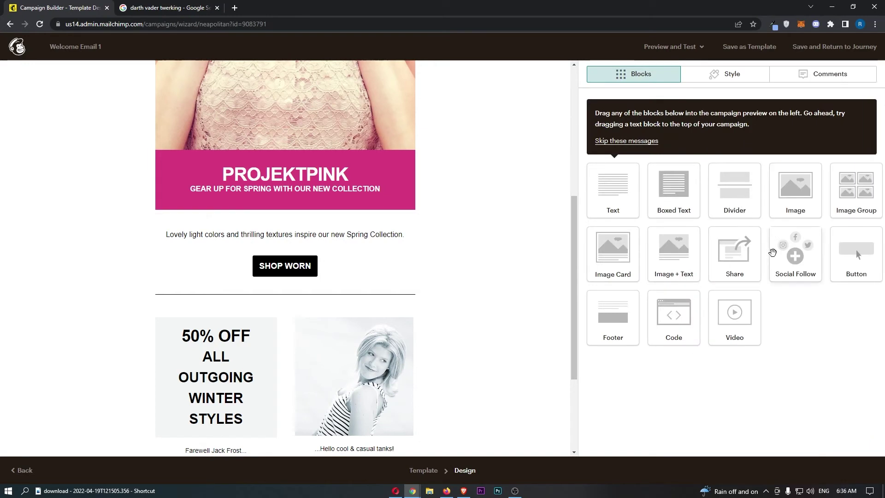
left_click_drag(790, 262, 841, 249)
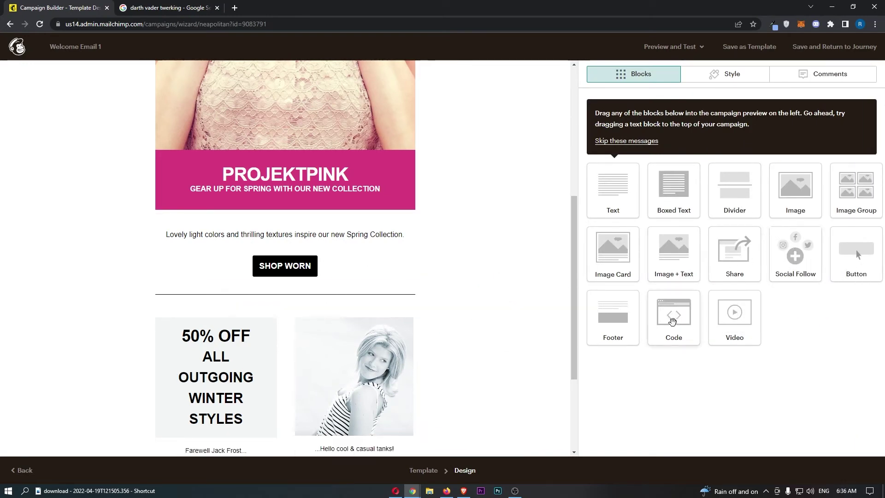
Step: Review the Style tab's Body settings, then save the email and return to the journey
left_click(746, 78)
left_click(676, 174)
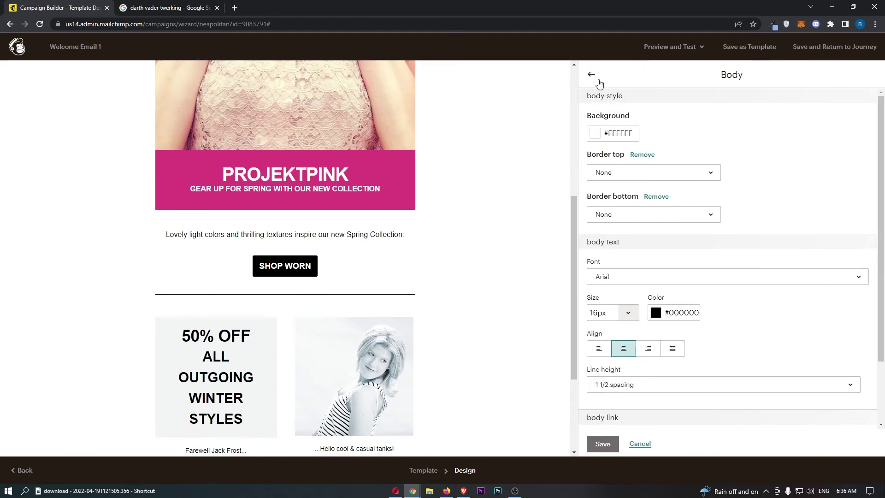
left_click(590, 73)
left_click(834, 48)
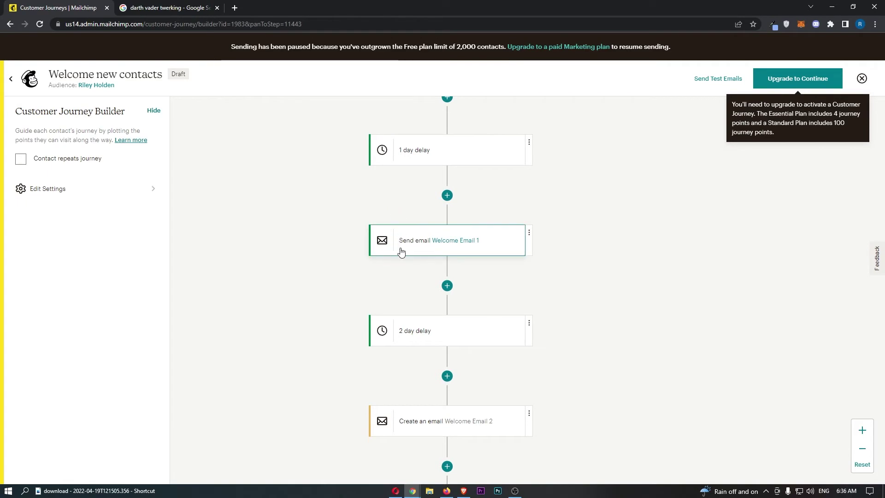
Step: Change the first 2 day delay to 1 day and save it
left_click(436, 333)
left_click(374, 266)
key("BackSpace")
type("1")
left_click(573, 319)
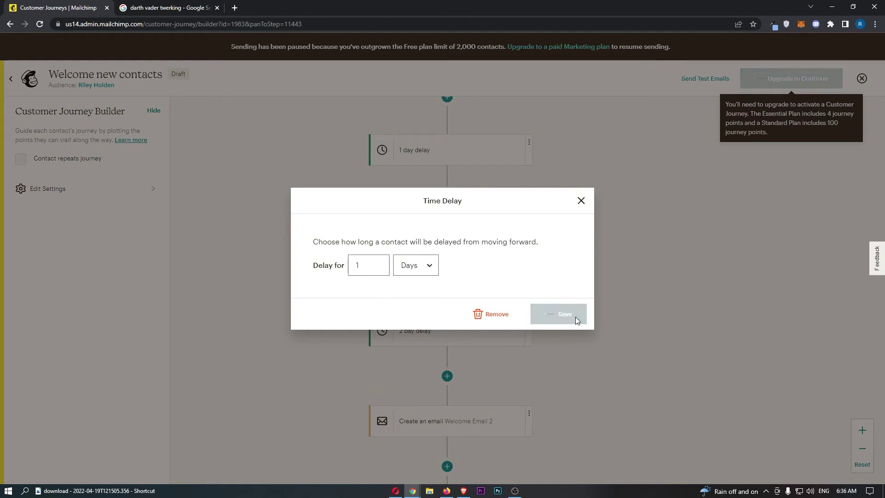
Step: Update the delay after Welcome Email 2 and look over the rest of the journey
scroll(541, 298, "down", 2)
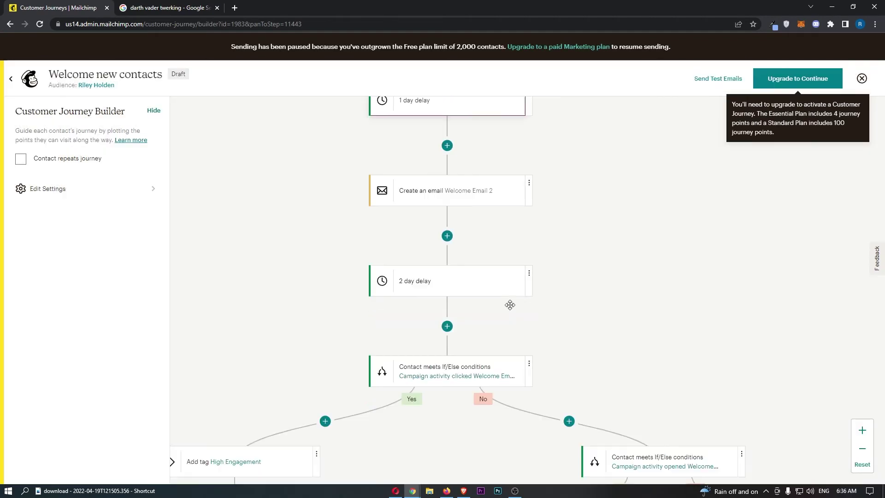
left_click_drag(507, 297, 480, 176)
scroll(488, 178, "down", 1)
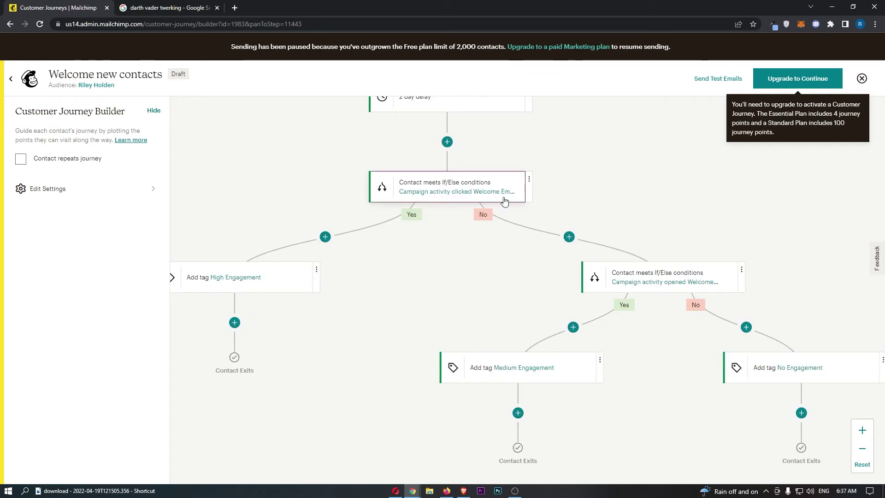
scroll(505, 184, "up", 4)
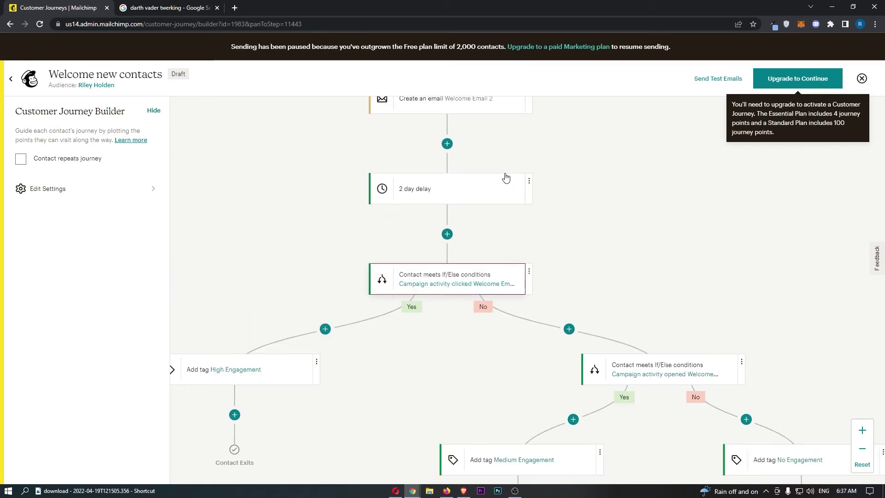
left_click(469, 289)
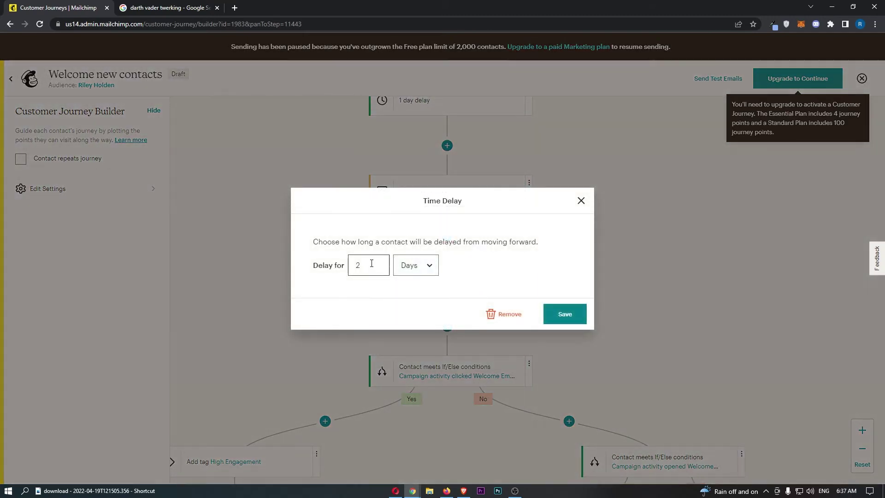
key("Escape")
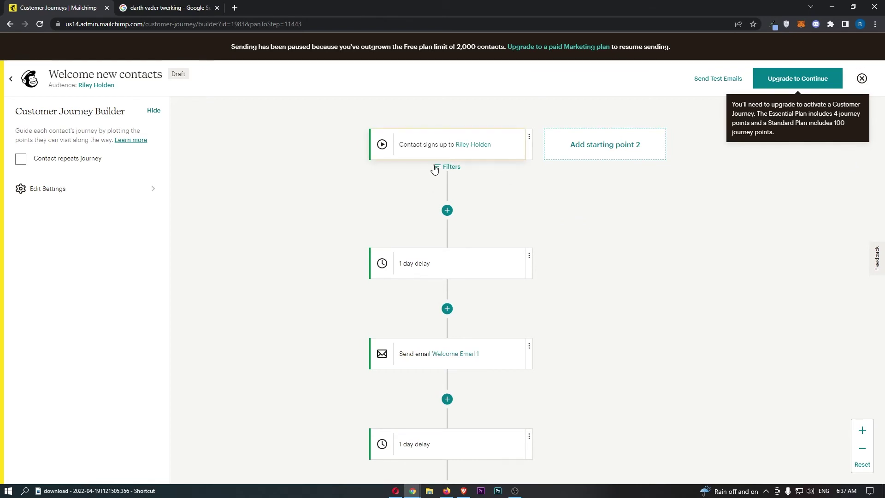
scroll(520, 174, "down", 1)
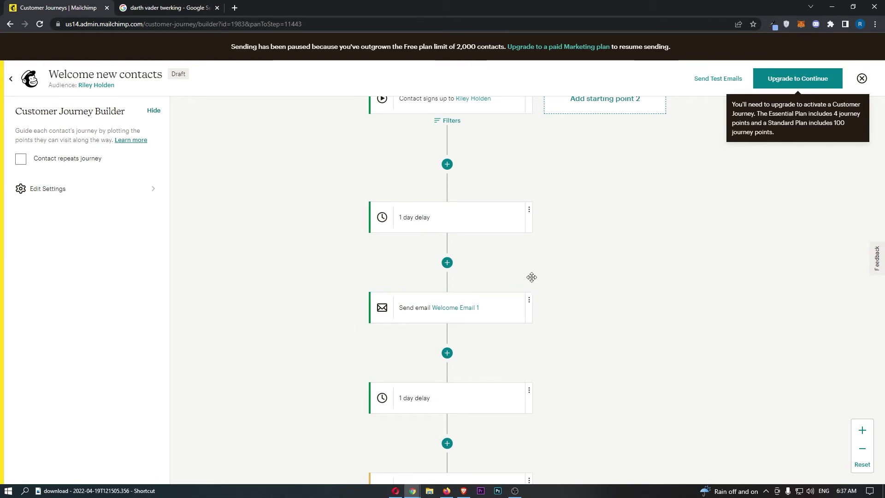
scroll(563, 273, "down", 1)
scroll(502, 350, "down", 1)
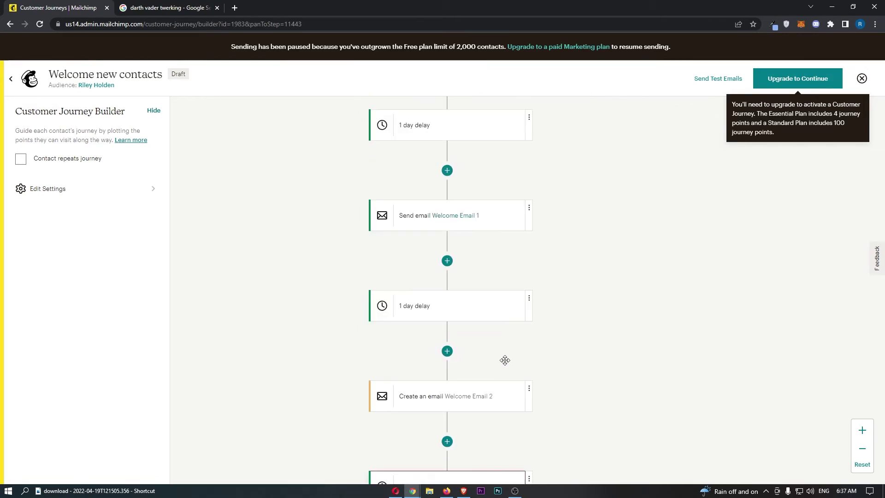
scroll(479, 383, "down", 2)
scroll(483, 383, "down", 2)
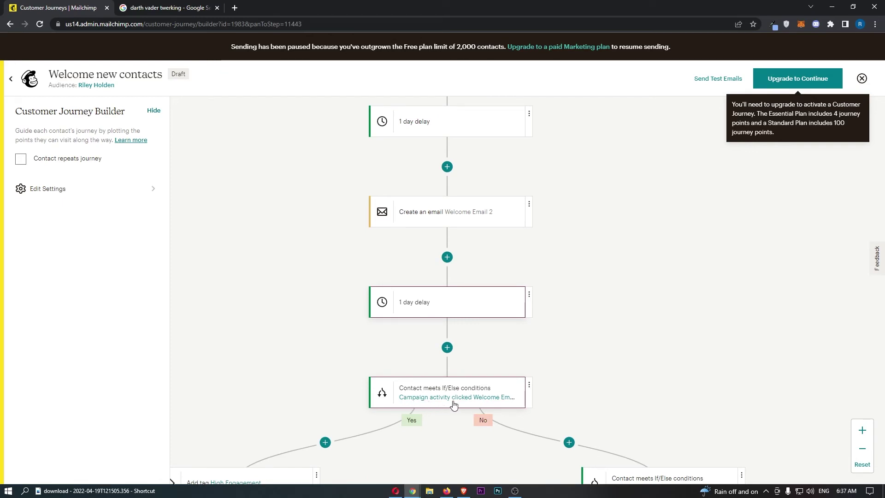
scroll(480, 405, "up", 3)
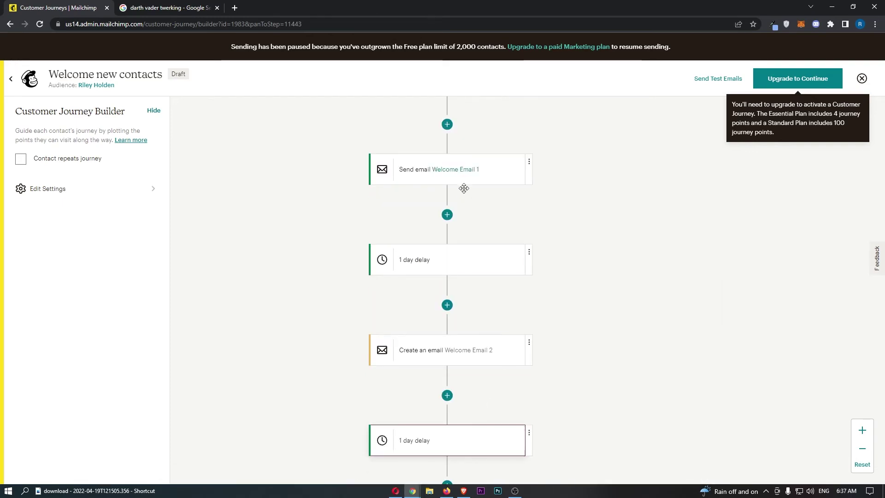
scroll(452, 309, "down", 5)
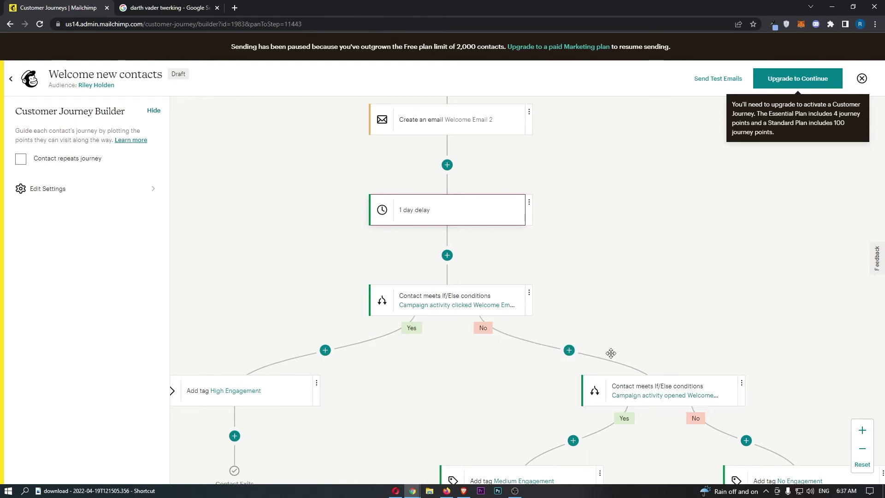
scroll(530, 300, "up", 1)
scroll(672, 205, "down", 2)
scroll(673, 209, "down", 2)
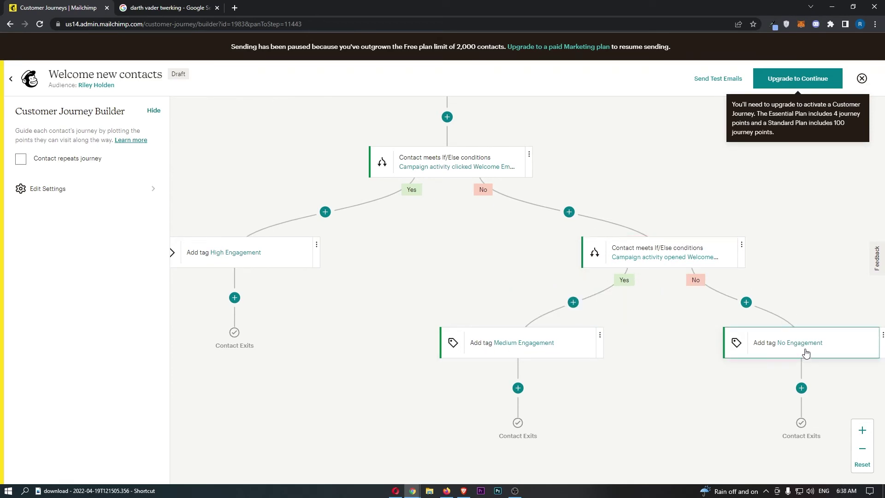
scroll(508, 234, "right", 1)
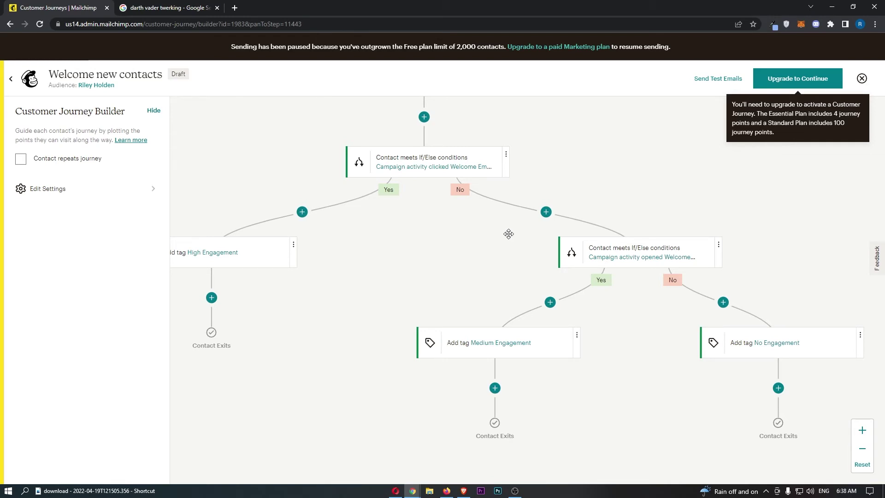
scroll(504, 223, "left", 5)
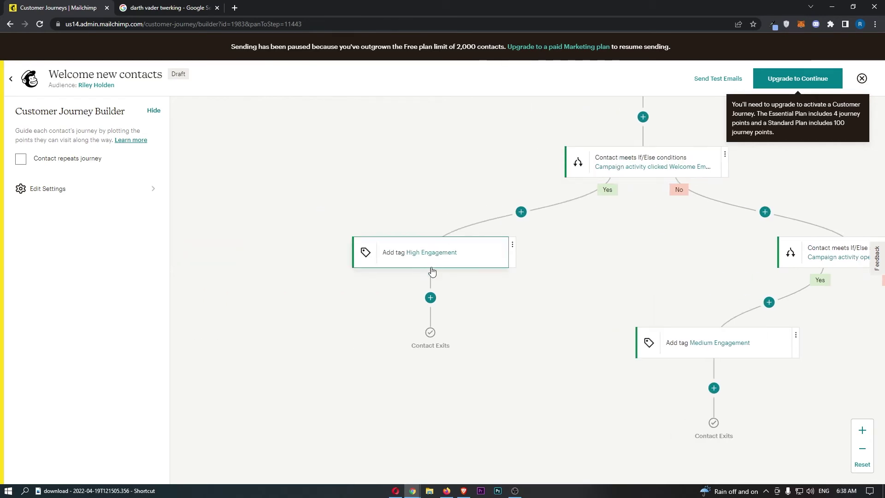
scroll(439, 268, "right", 8)
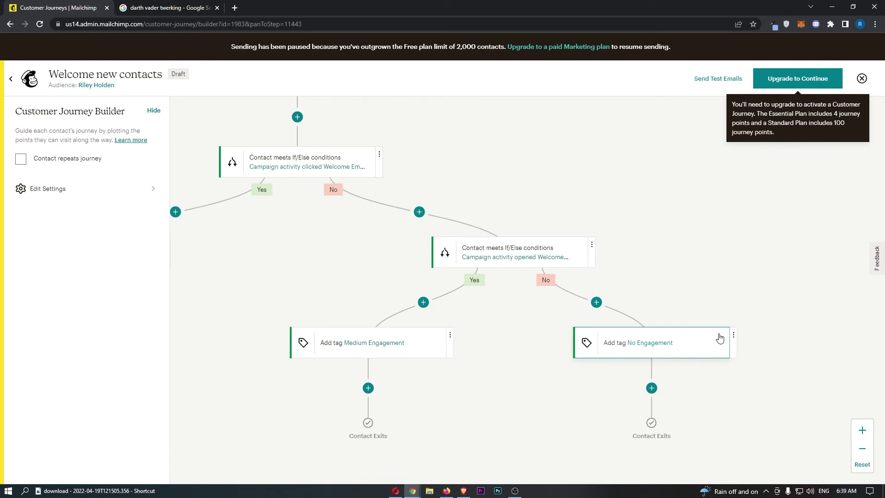
scroll(718, 336, "left", 9)
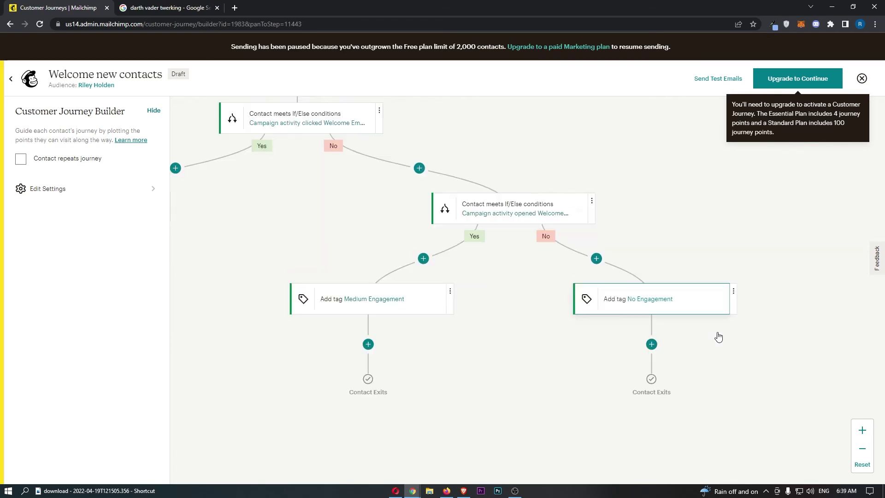
left_click(499, 300)
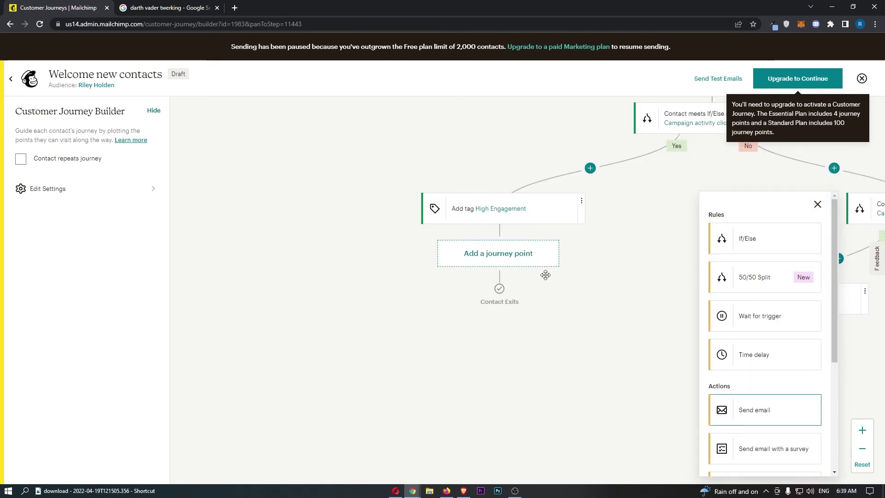
Step: Add a Send email step after the High Engagement tag and close its setup dialog
left_click(739, 402)
left_click(788, 418)
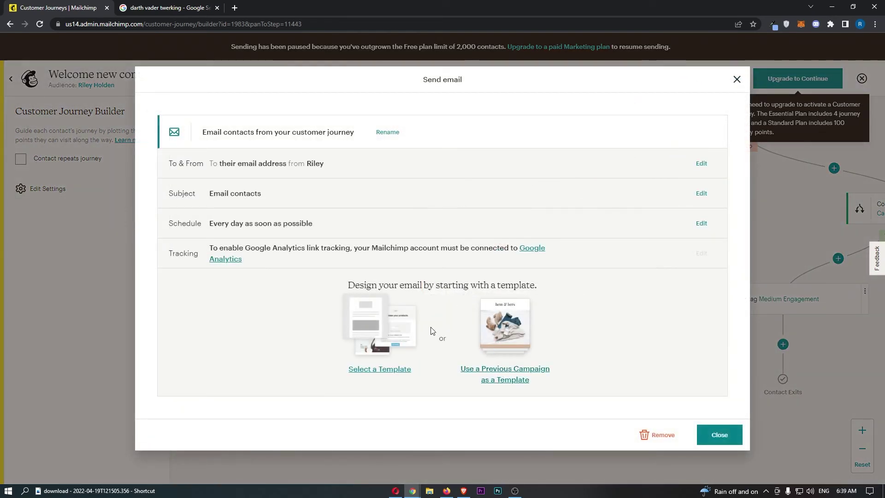
left_click(737, 80)
left_click_drag(598, 275, 469, 318)
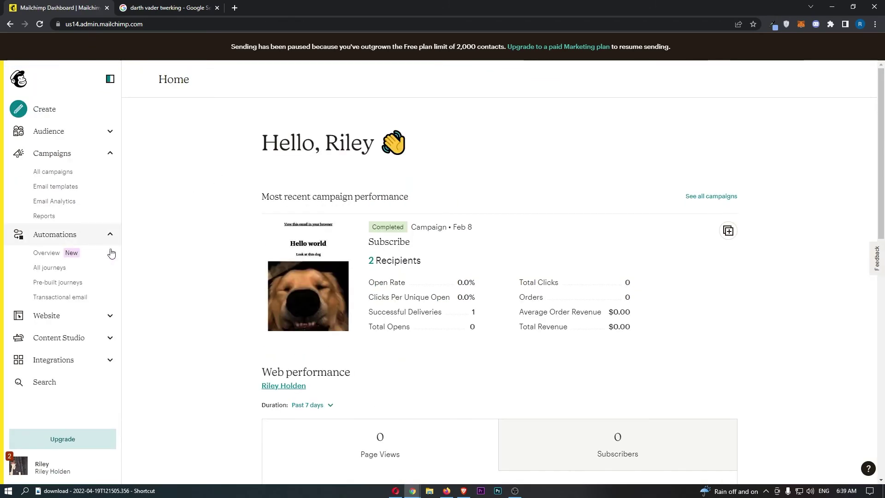
Step: Collapse Automations, go to the Website dashboard, and open the site in the site builder
left_click(114, 234)
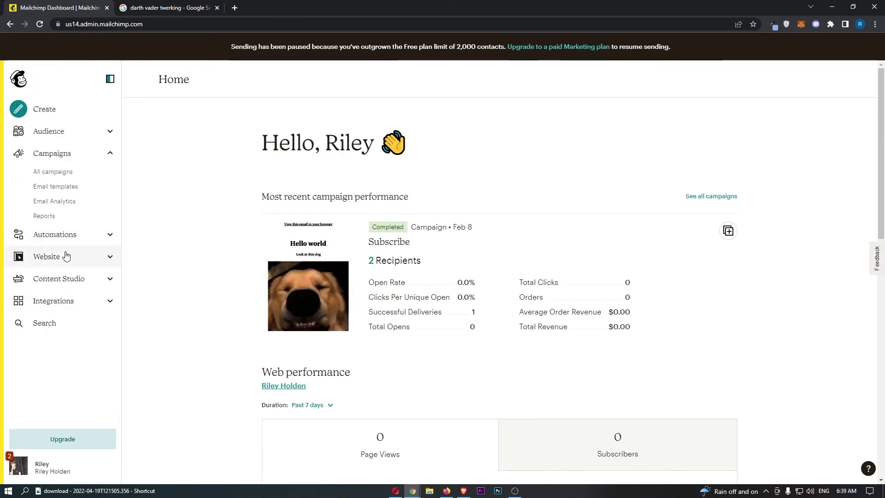
left_click(69, 256)
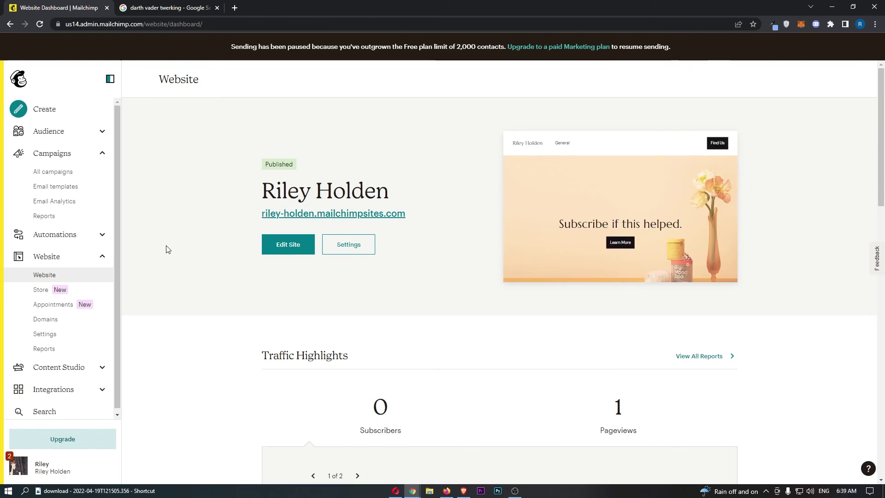
left_click(278, 248)
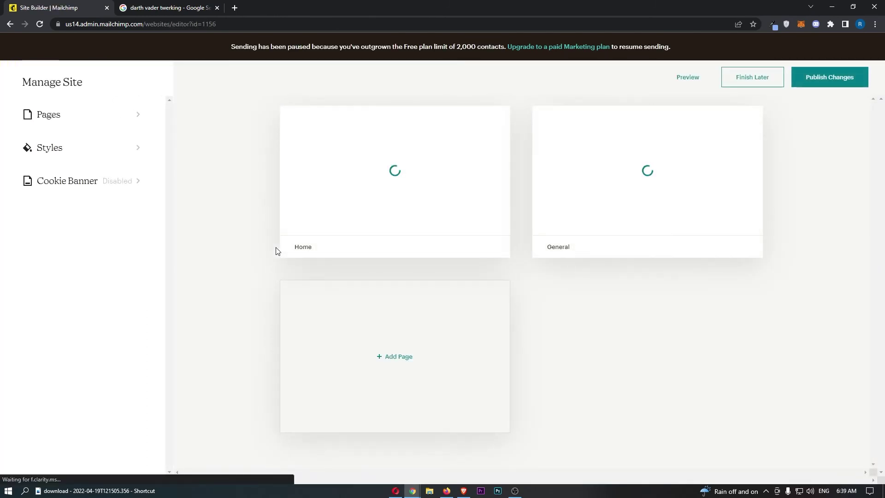
mouse_move(395, 207)
left_click(413, 179)
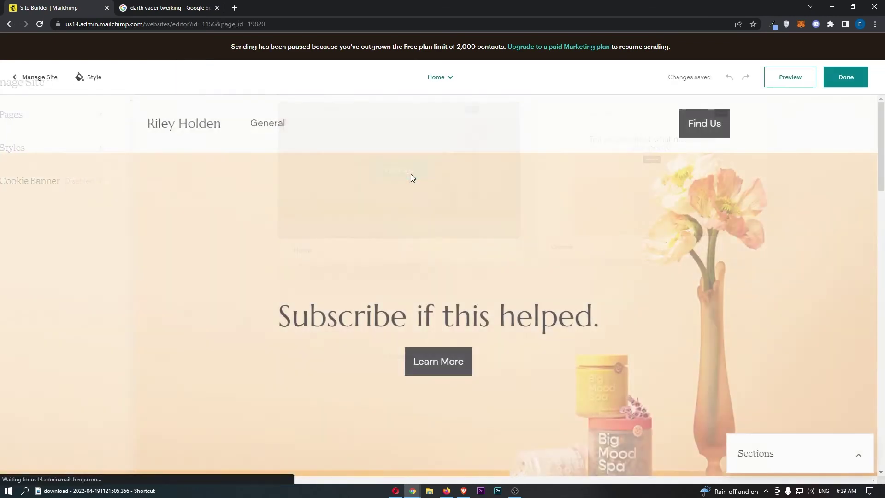
mouse_move(410, 165)
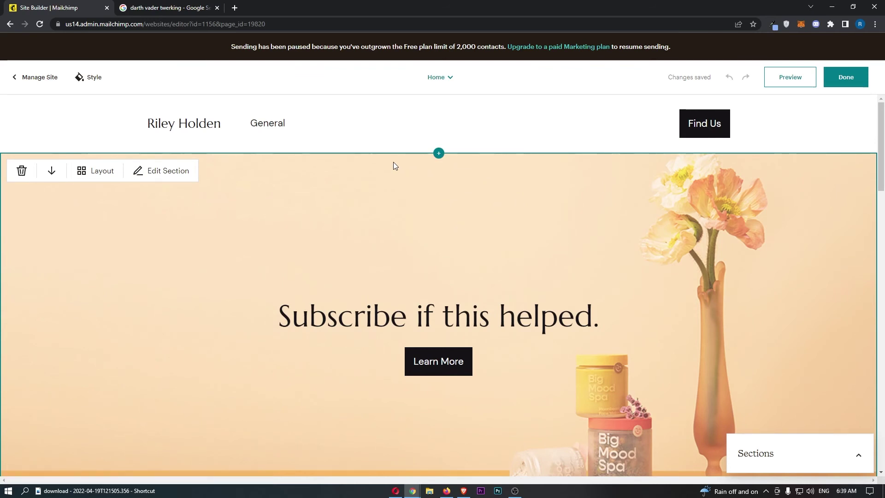
scroll(393, 168, "down", 2)
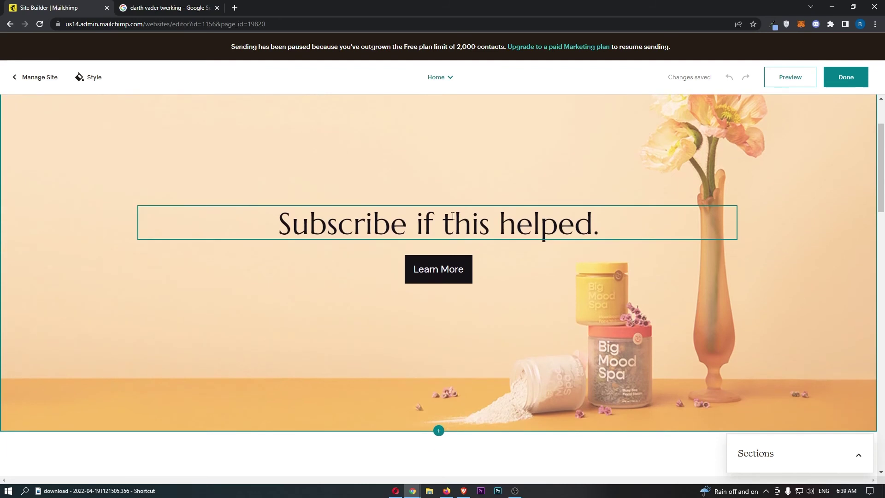
triple_click(453, 216)
scroll(559, 217, "up", 2)
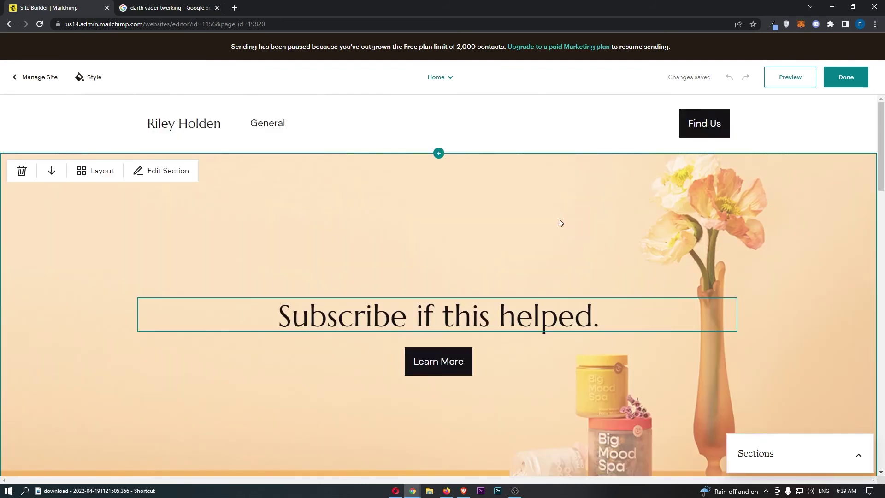
triple_click(475, 304)
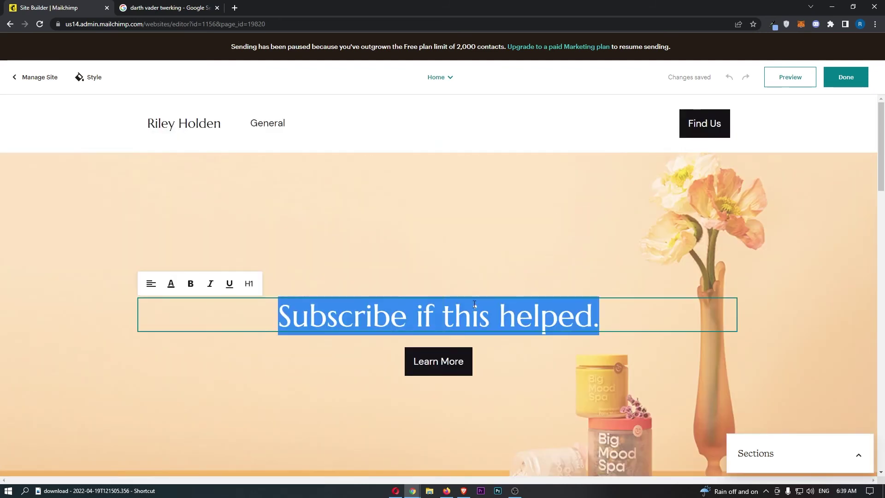
scroll(475, 304, "down", 2)
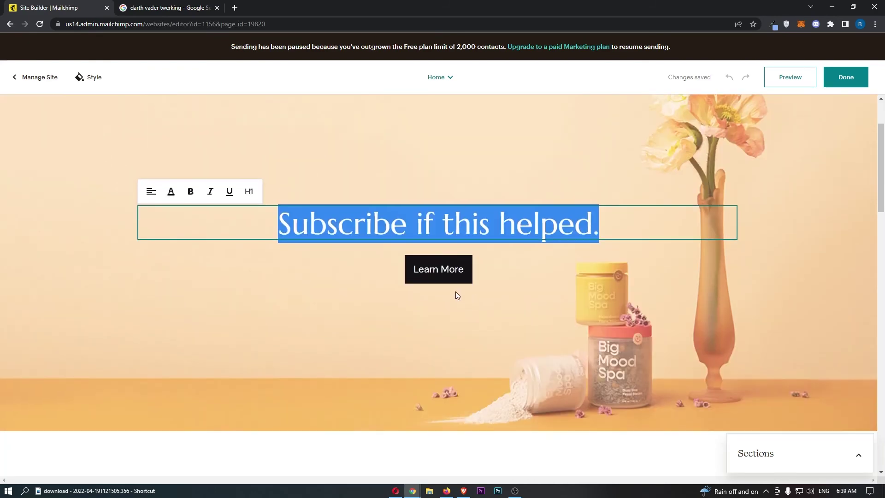
left_click(428, 269)
scroll(458, 263, "down", 10)
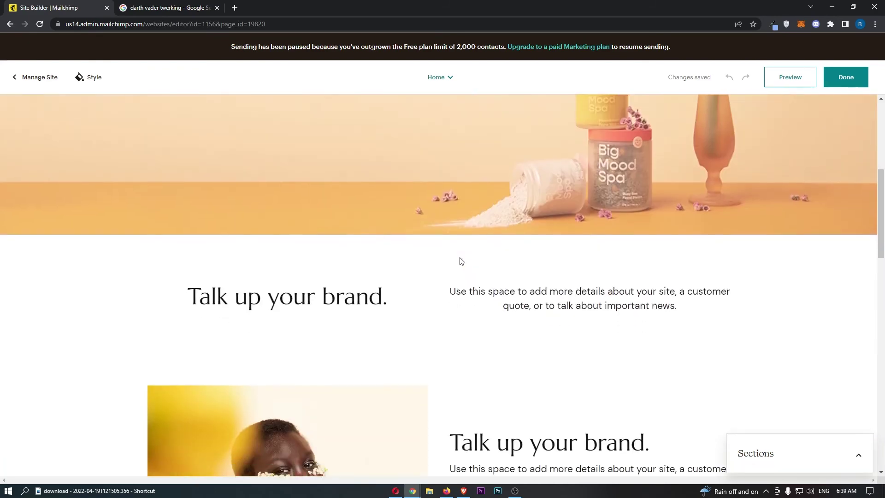
scroll(568, 223, "down", 5)
scroll(568, 223, "up", 15)
mouse_move(137, 130)
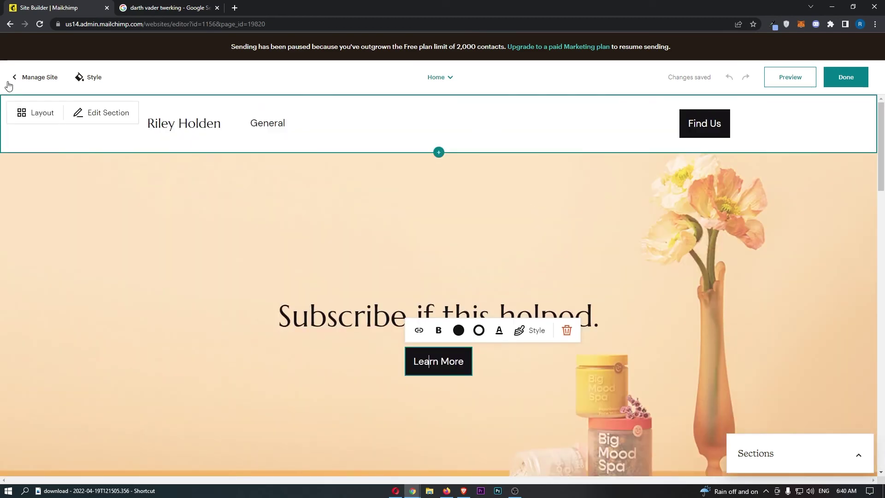
left_click(36, 82)
Step: Add a new page using the About layout, save its settings, and return to Manage Site
left_click(109, 119)
left_click(79, 109)
left_click(82, 147)
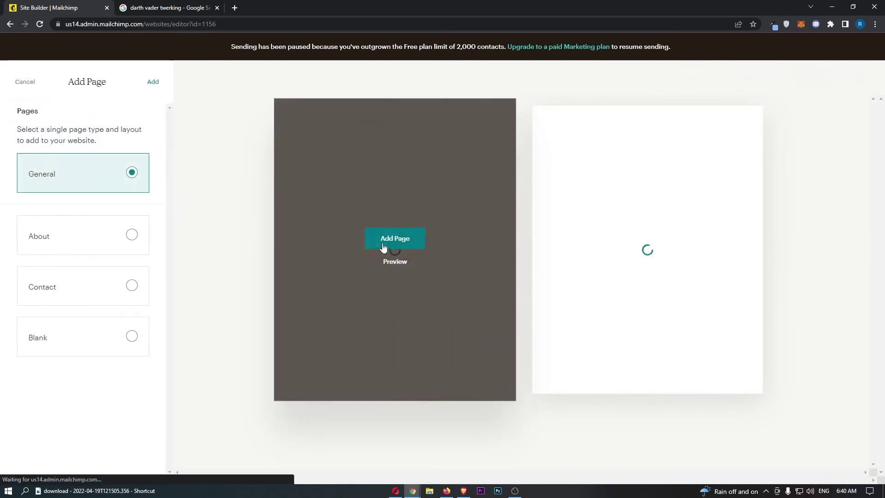
left_click(115, 241)
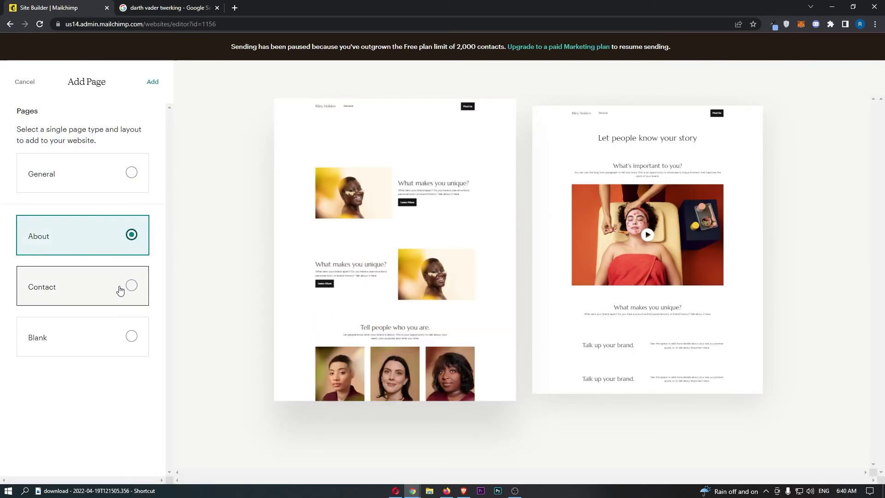
left_click(356, 219)
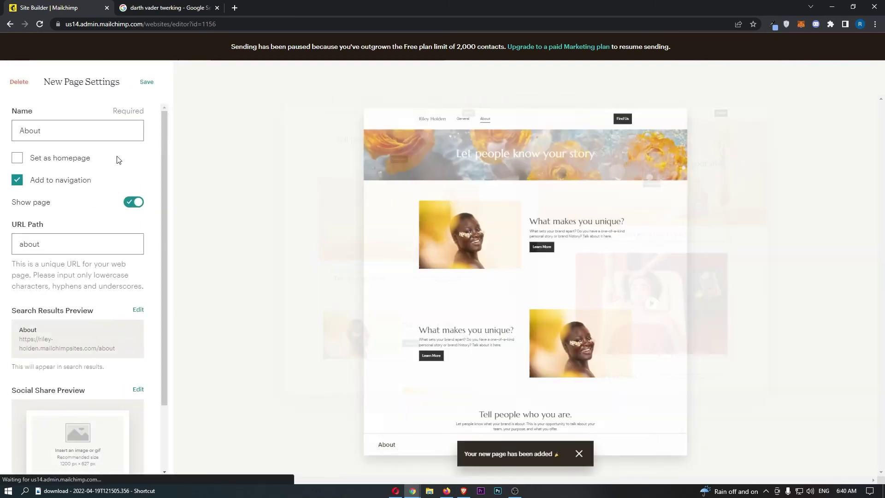
left_click(151, 87)
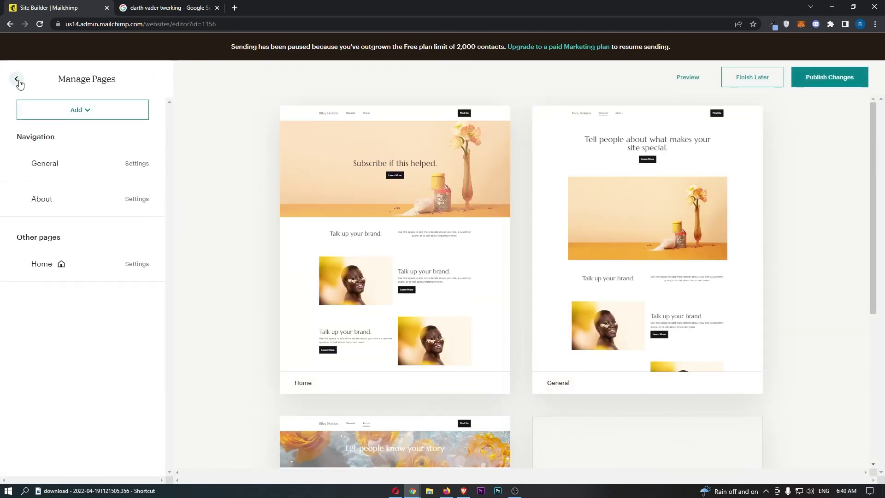
left_click(17, 80)
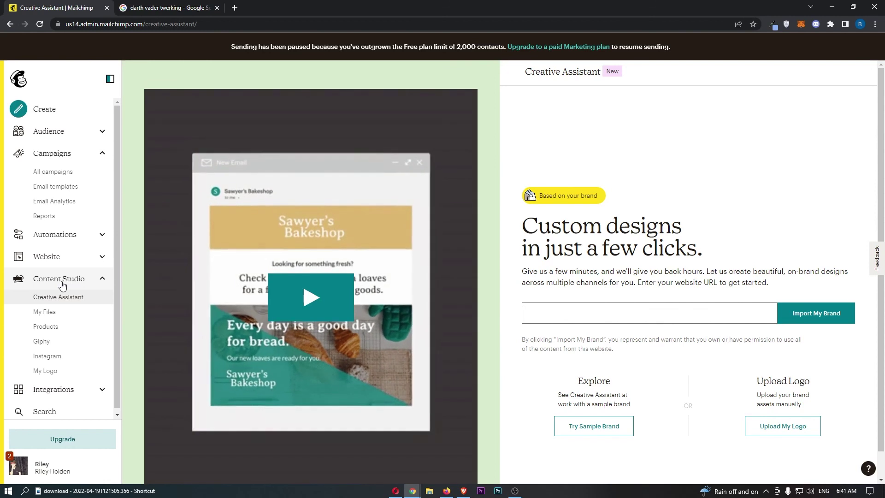
Step: Close the Google Search tab, try the Creative Assistant website URL field, then go to Integrations Discover
left_click(218, 8)
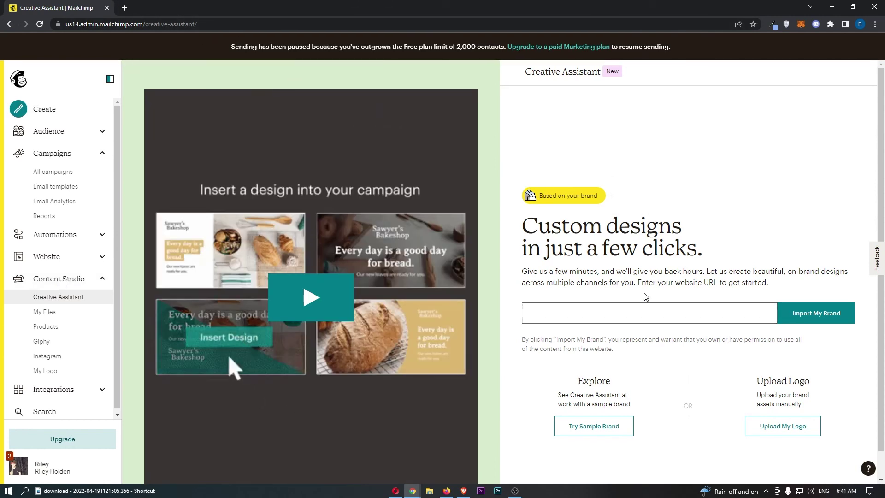
left_click(630, 313)
left_click_drag(524, 345, 688, 365)
left_click(688, 365)
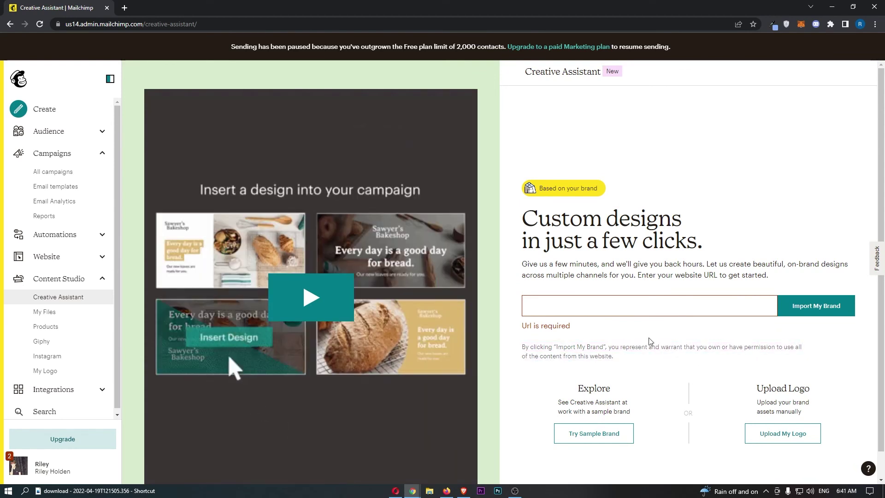
left_click(551, 305)
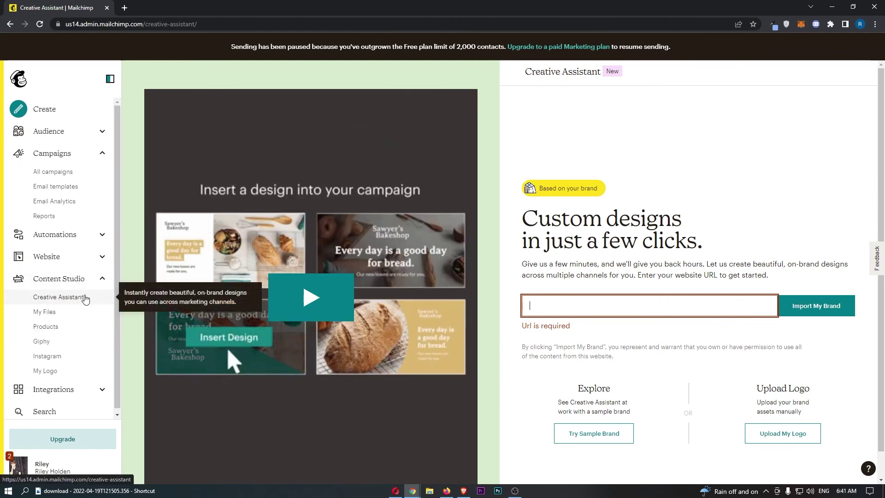
left_click(94, 389)
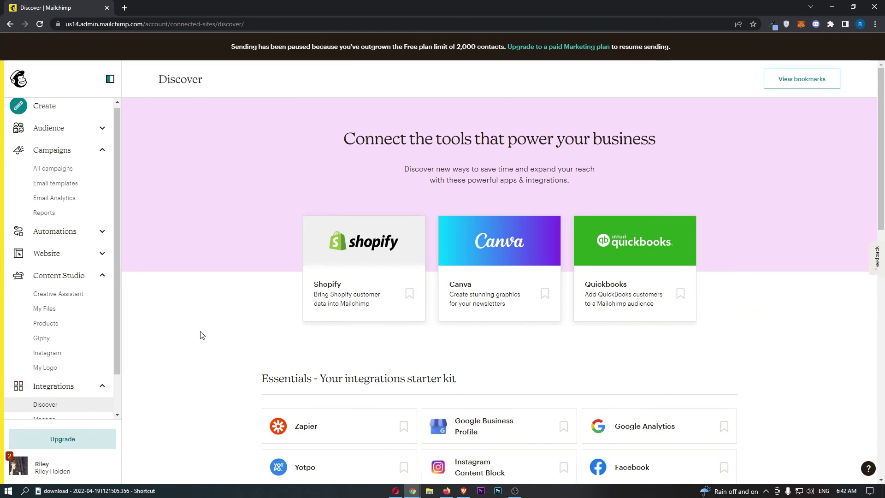
scroll(201, 335, "down", 4)
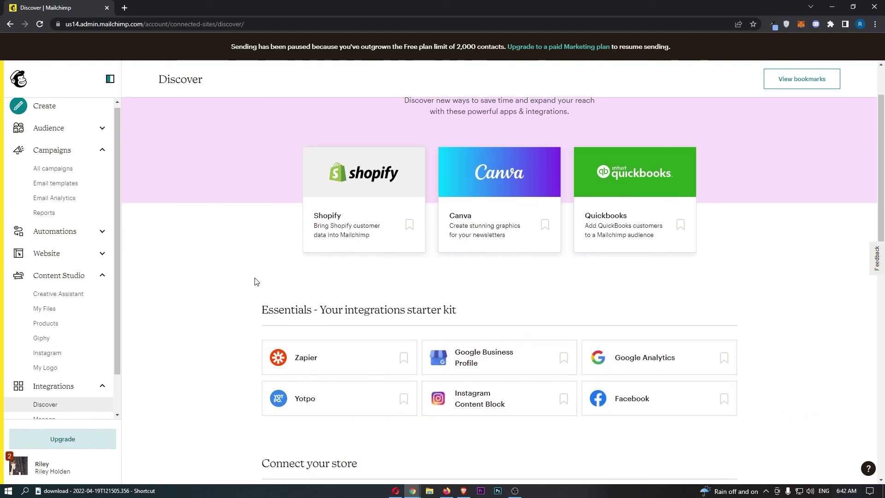
left_click(317, 256)
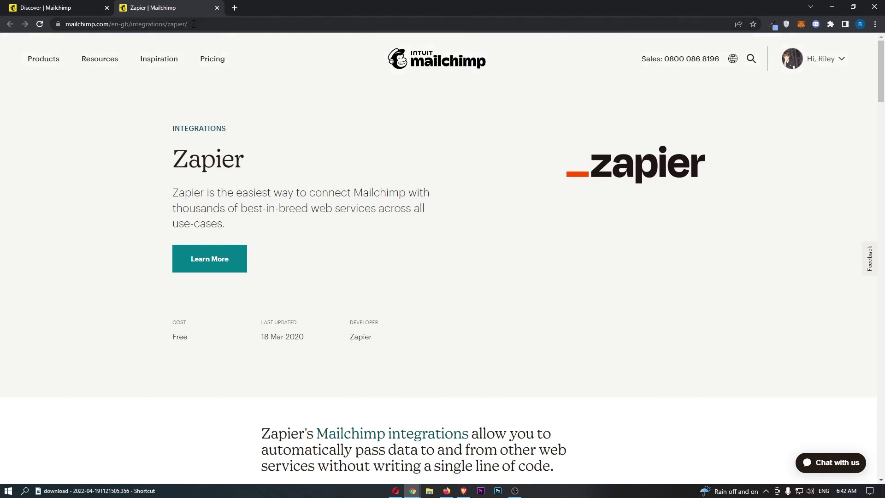
left_click(216, 8)
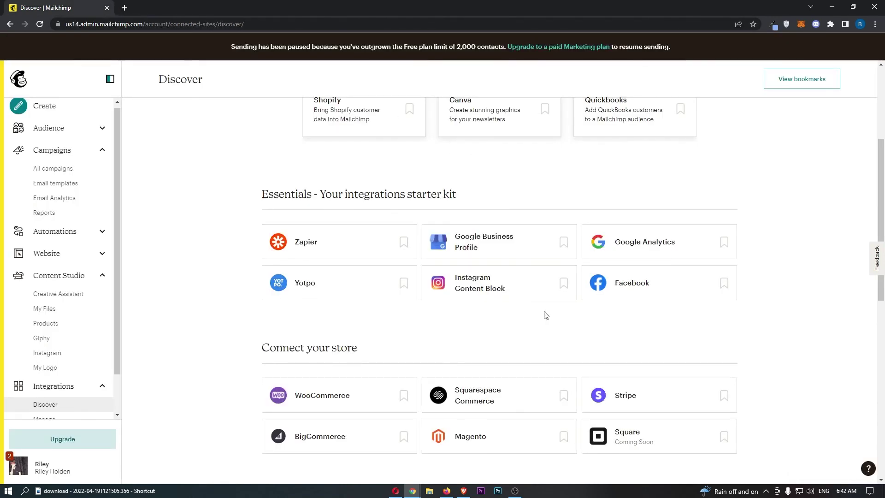
scroll(658, 248, "down", 3)
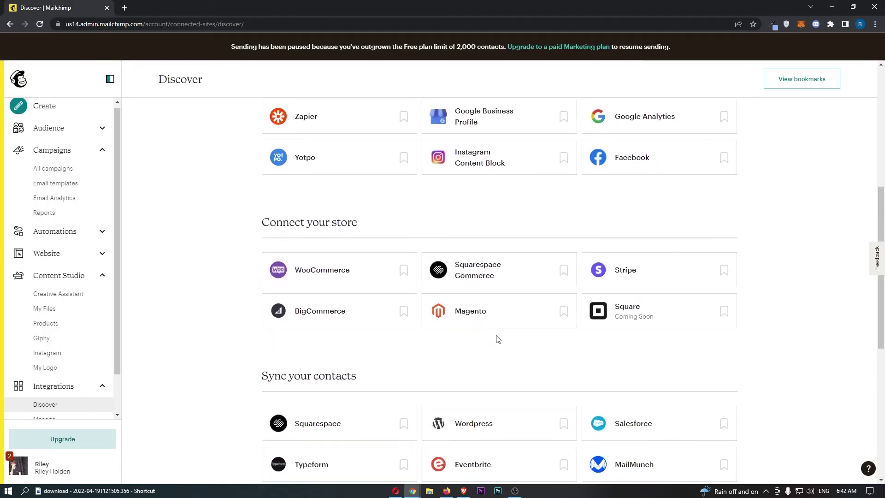
scroll(618, 263, "down", 2)
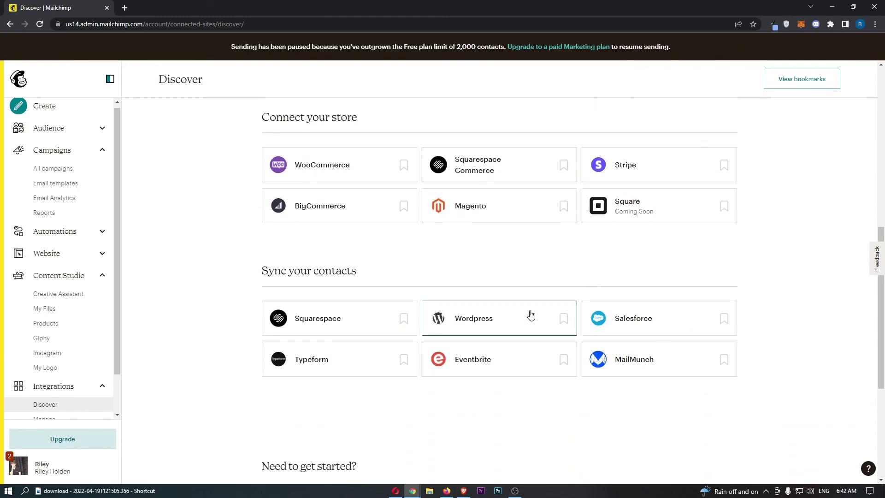
scroll(676, 320, "down", 5)
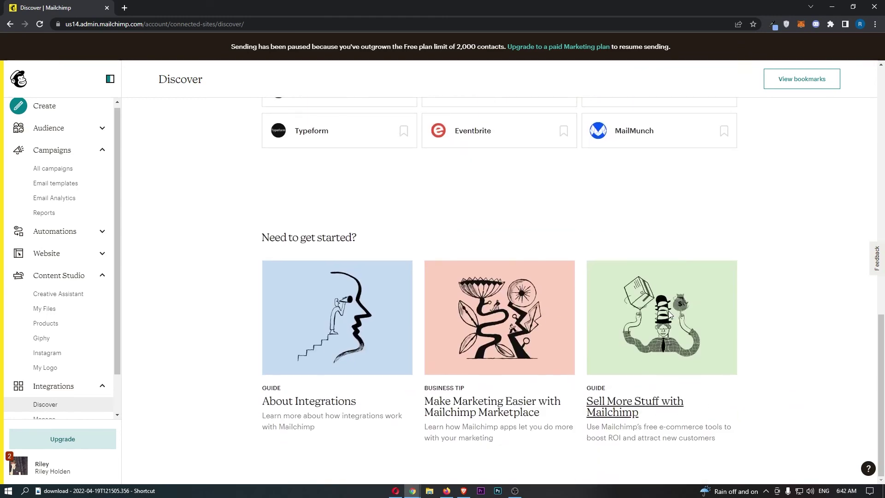
scroll(664, 316, "up", 9)
scroll(655, 318, "up", 2)
scroll(475, 376, "down", 6)
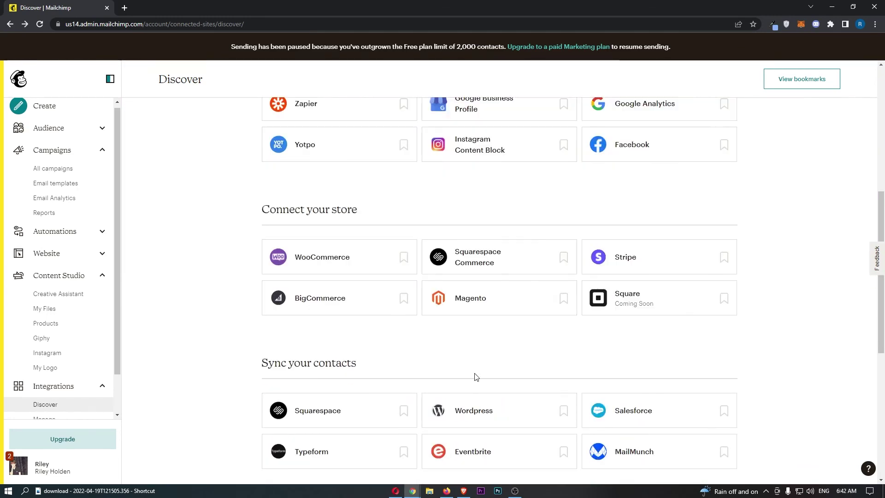
left_click(482, 267)
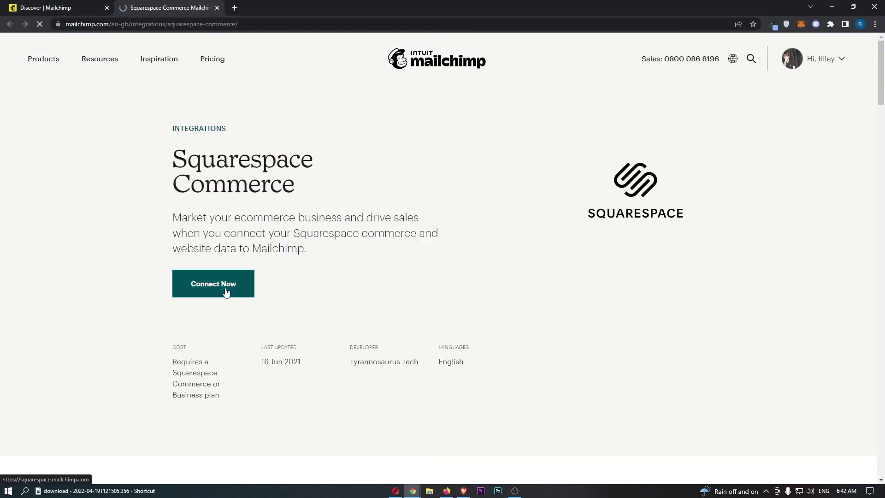
Step: Start connecting Squarespace Commerce, back out of its login page, and close the details tab
left_click(227, 291)
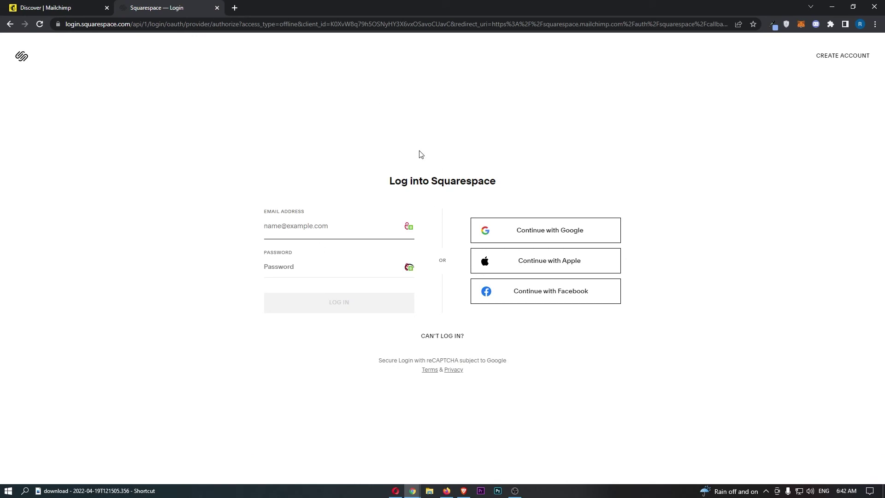
key("alt+Left")
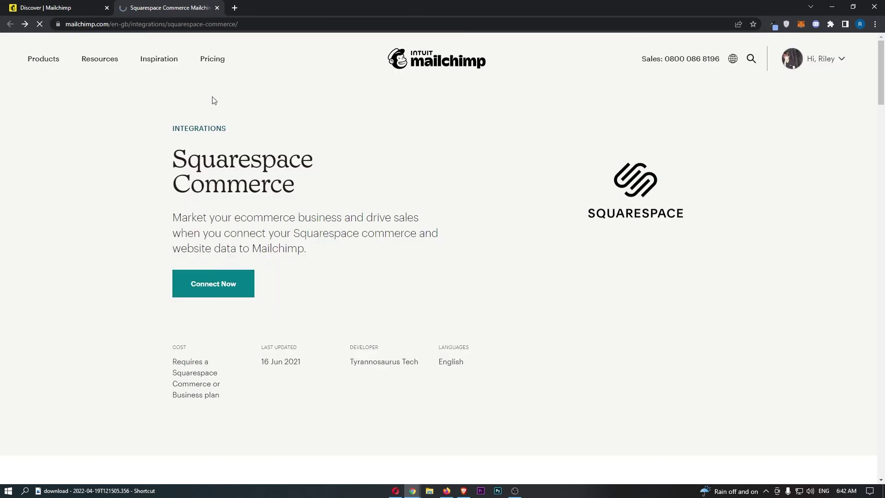
left_click(217, 8)
Step: Scroll the Discover integrations page to review WooCommerce, Squarespace Commerce, Stripe and contact-sync options
scroll(406, 316, "down", 4)
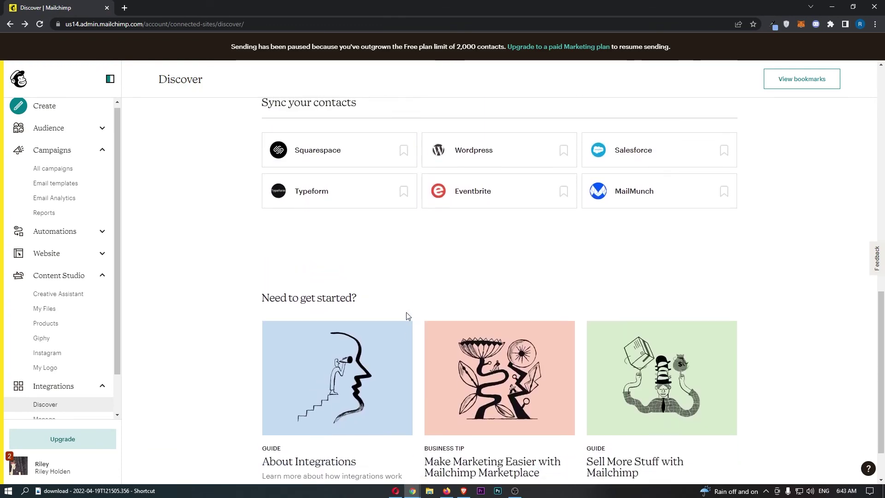
scroll(406, 316, "up", 15)
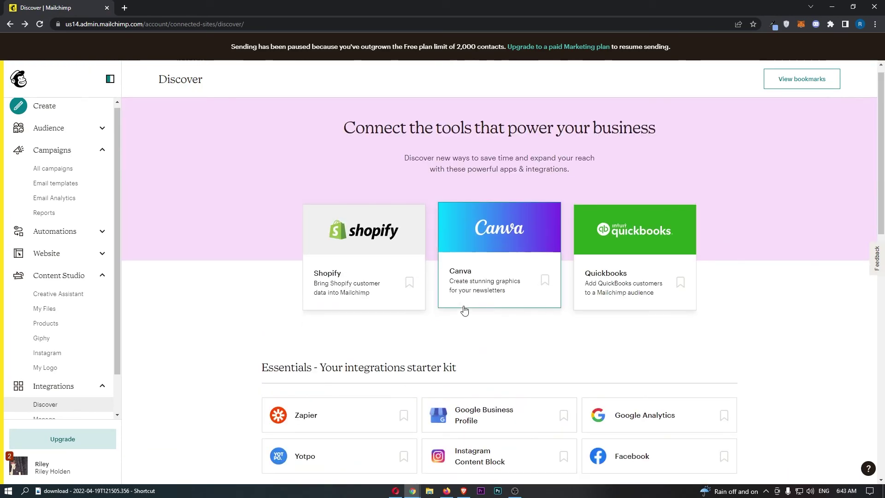
scroll(461, 308, "down", 8)
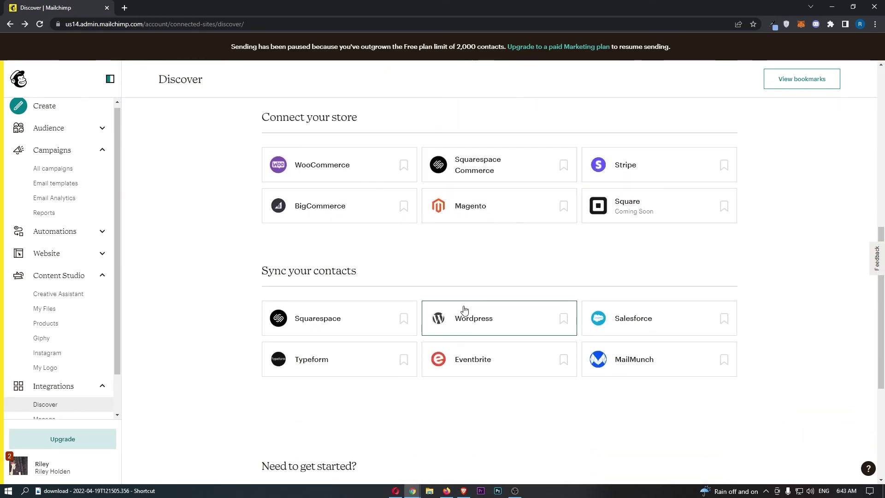
scroll(92, 240, "up", 1)
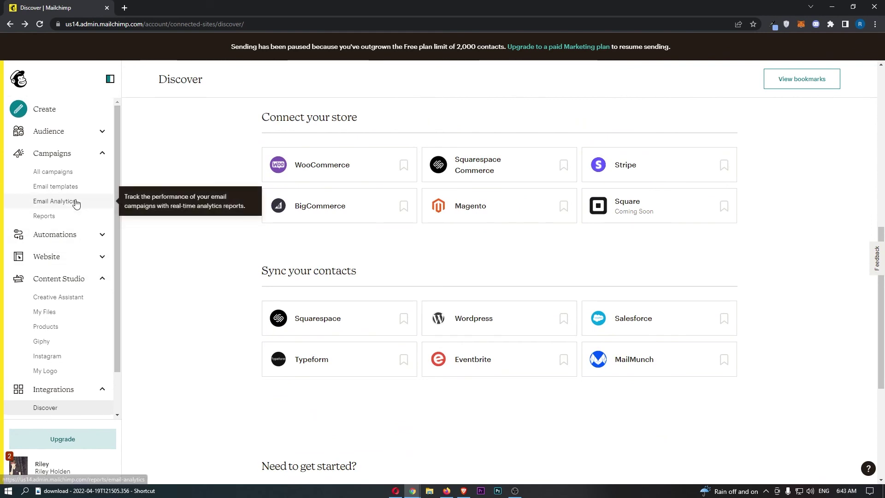